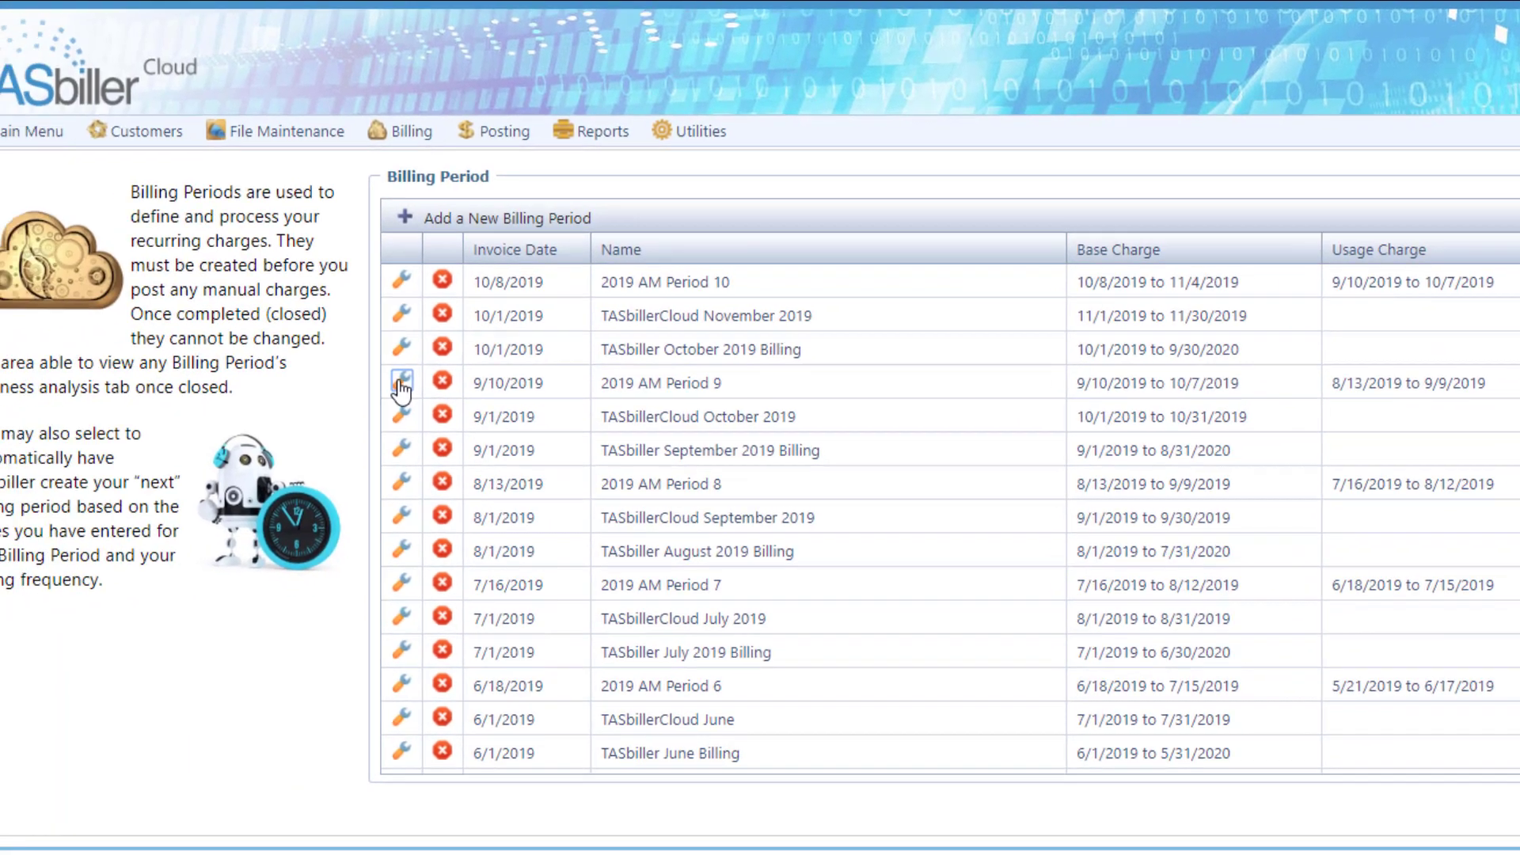
Step: Review the general settings of the billing periods 2019 AM Period 9, TASbiller October 2019 Billing and TASbillerCloud November 2019, closing each without saving
click(49, 424)
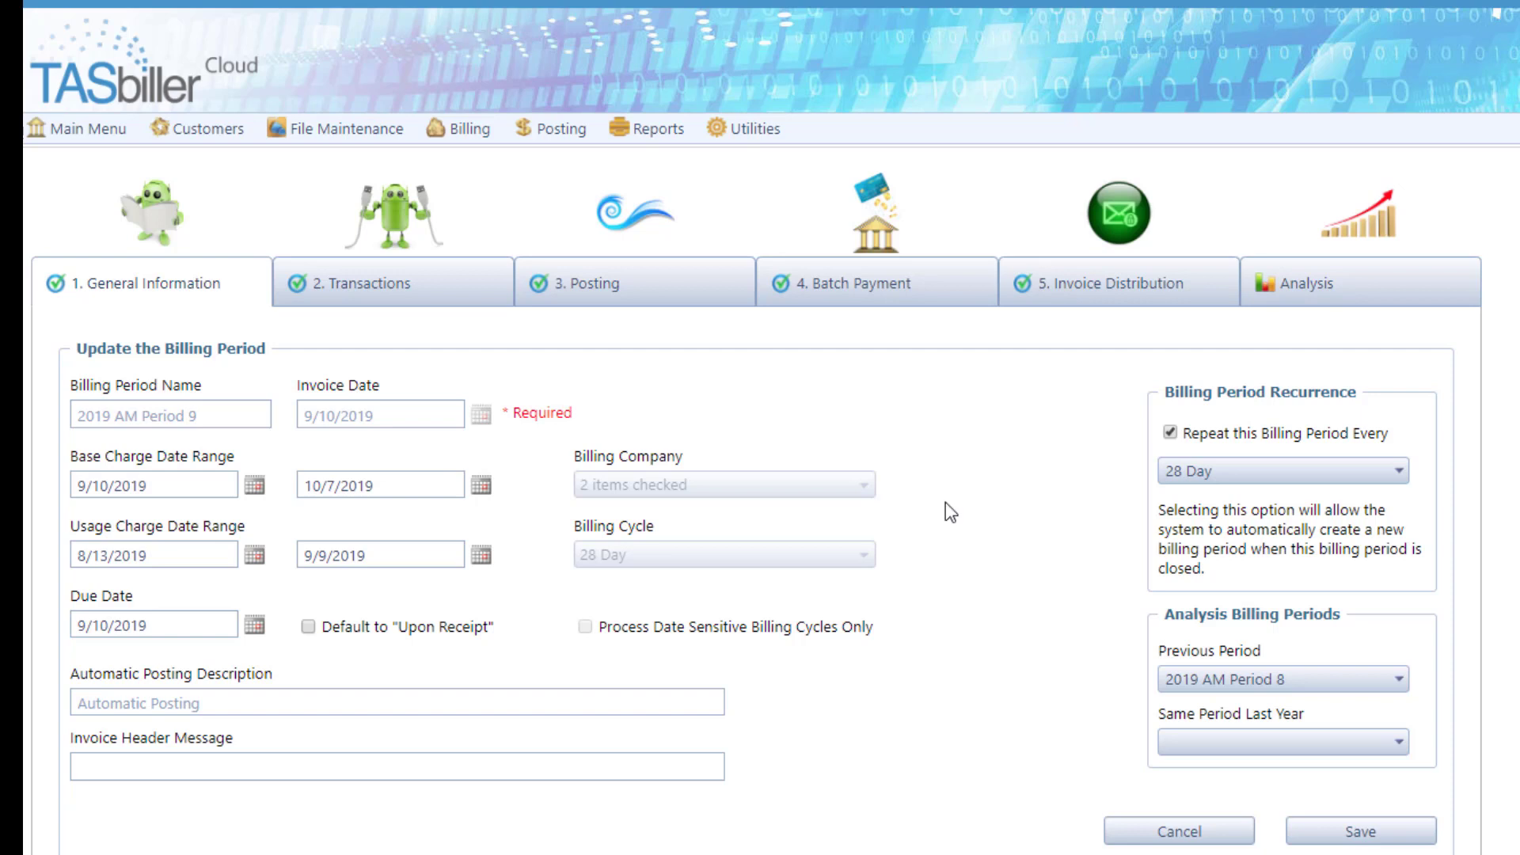
click(1179, 833)
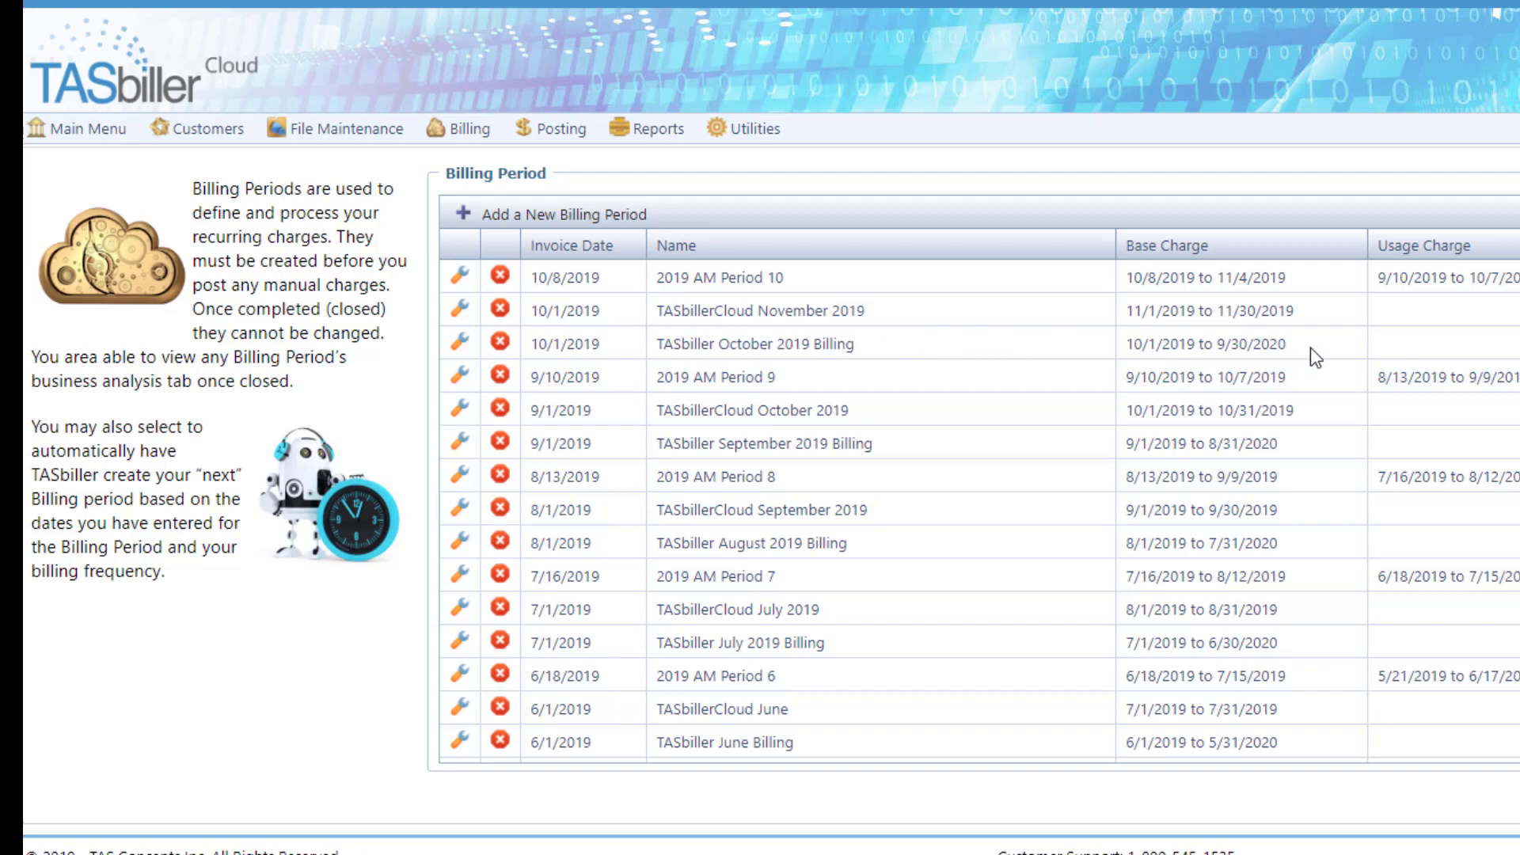
click(459, 343)
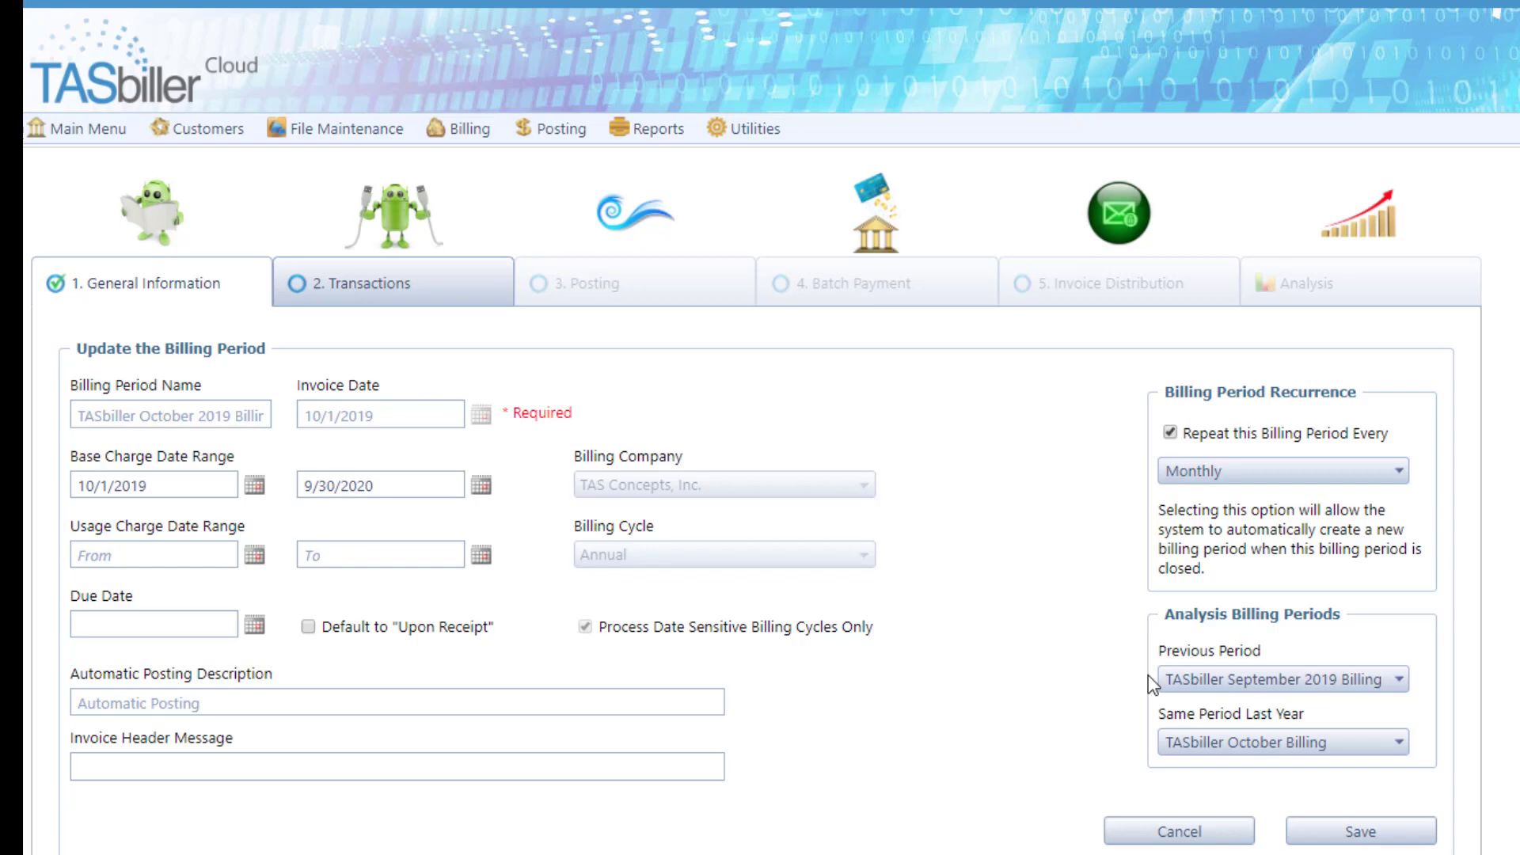
click(1199, 833)
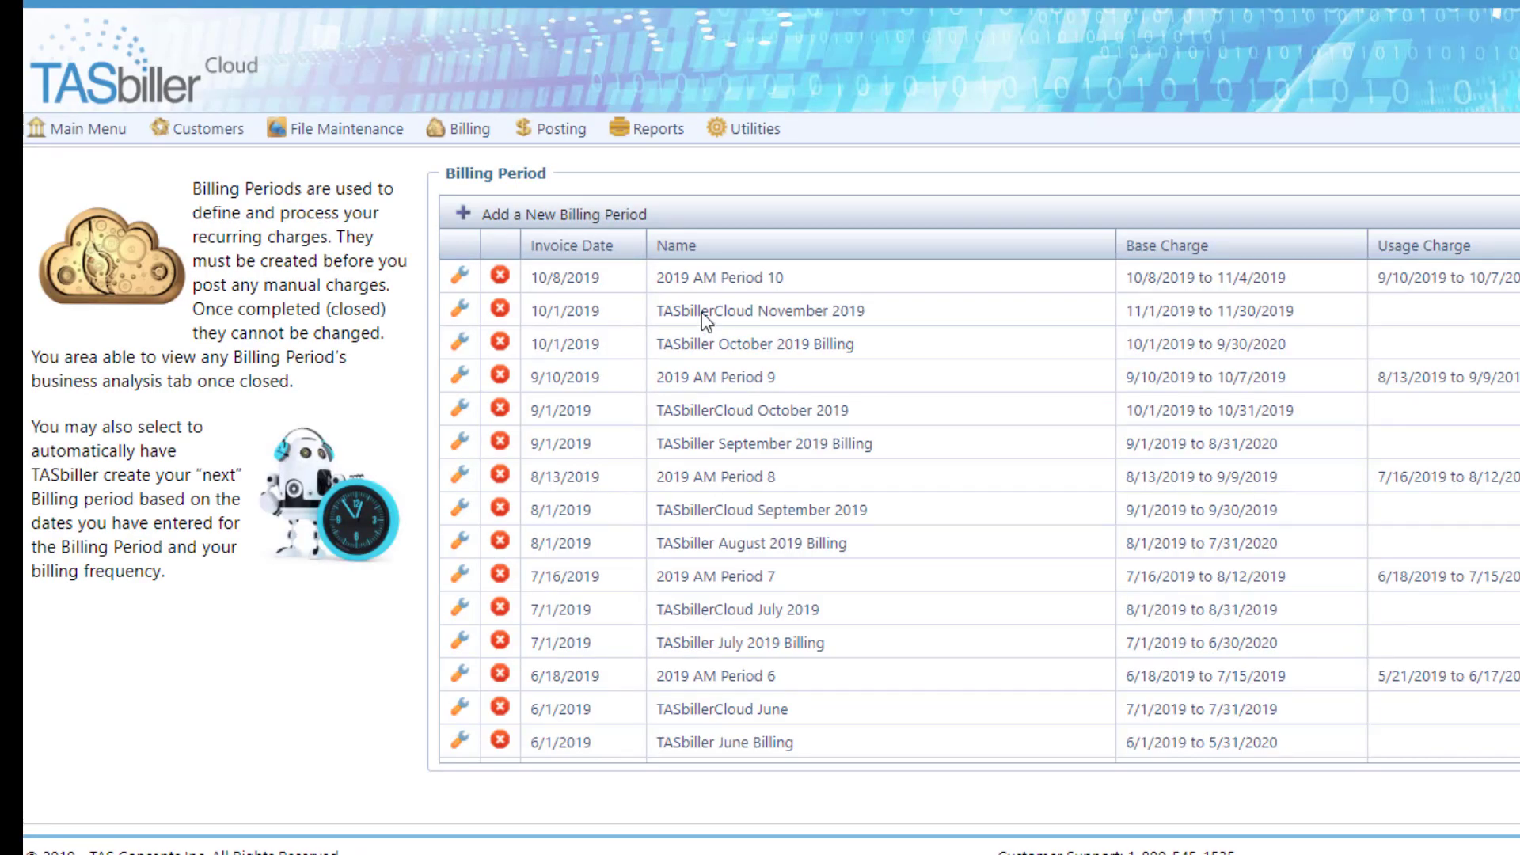
click(461, 310)
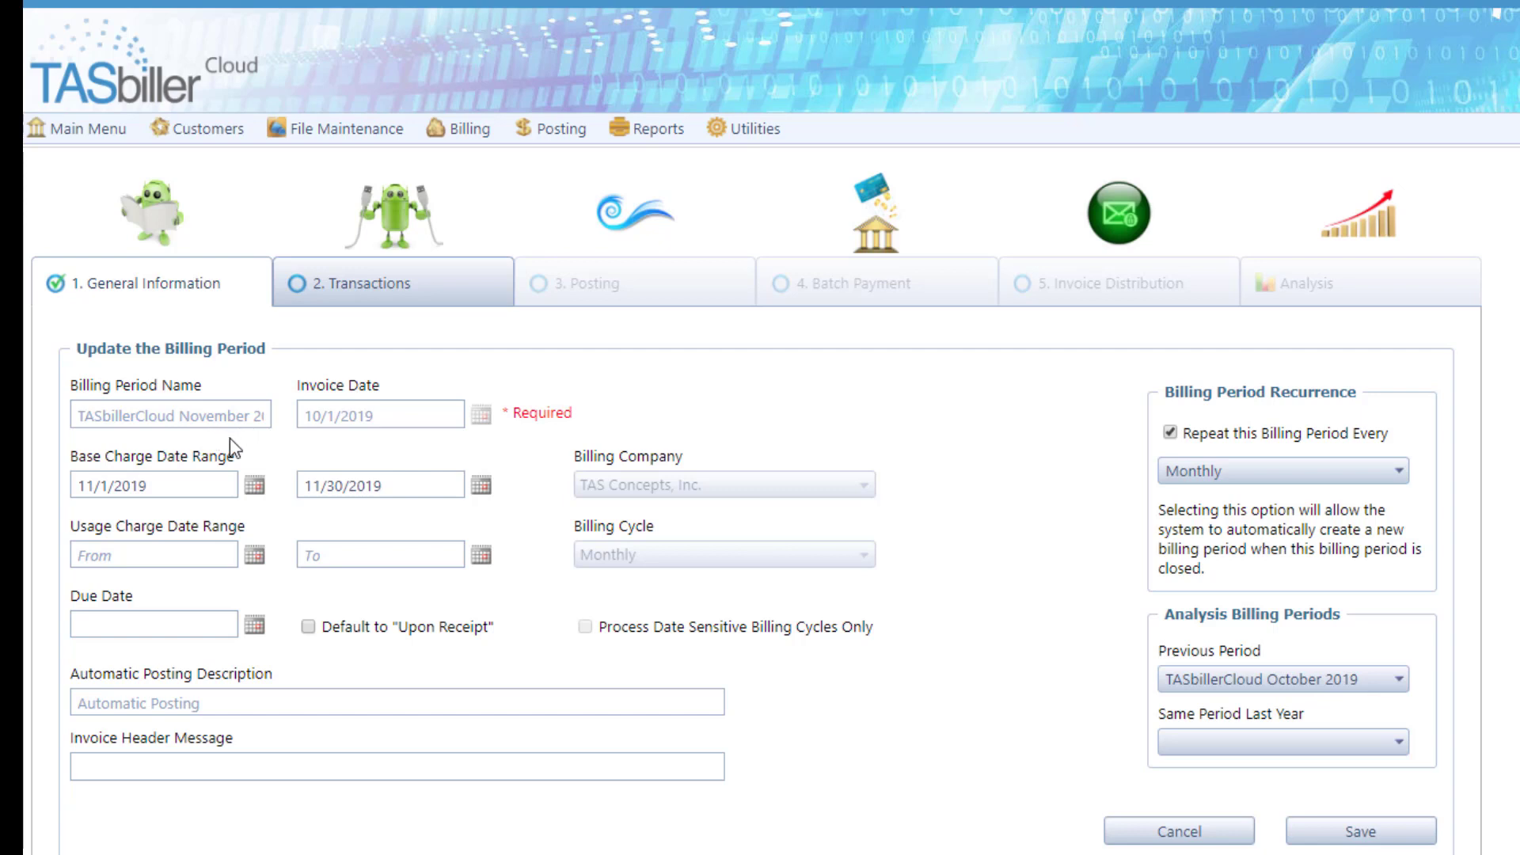
click(1195, 833)
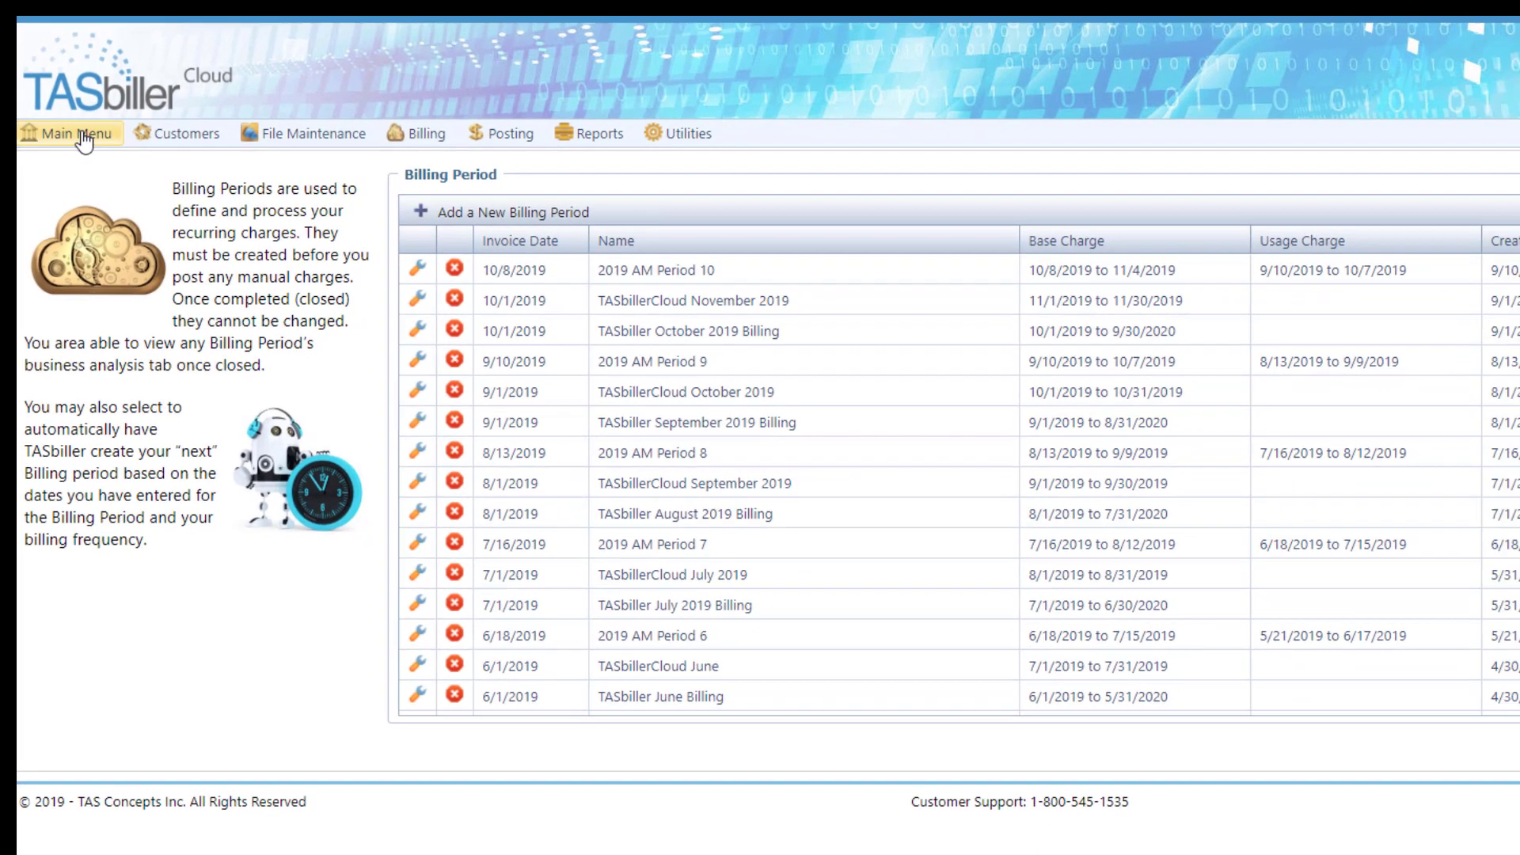
Step: Set the billing cycle of billing period 2019 Period 11 to 28 Day, keeping all billing companies, and save the period
click(82, 137)
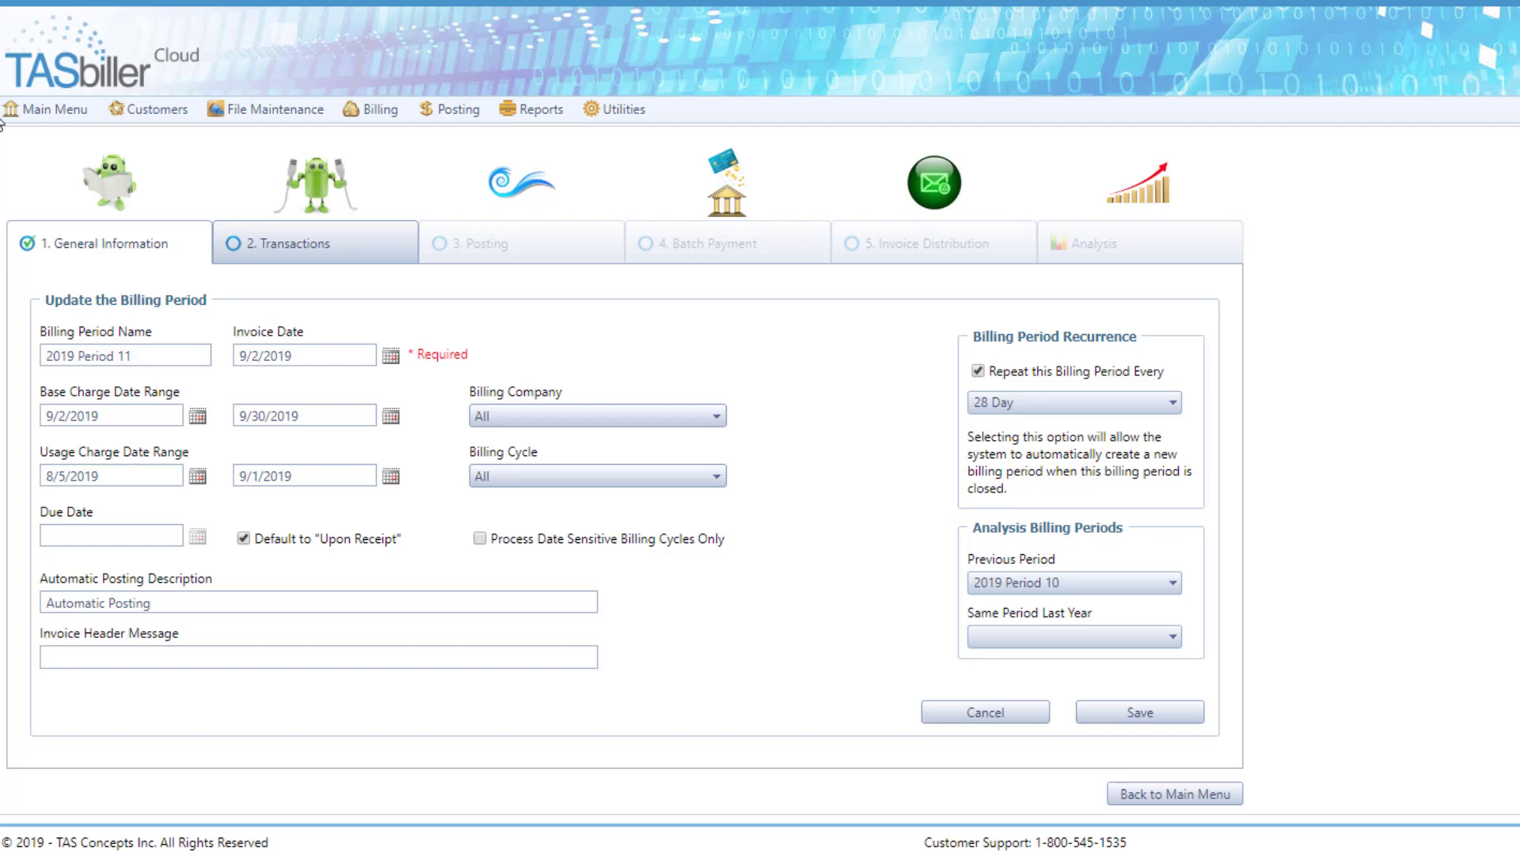
click(145, 358)
click(719, 418)
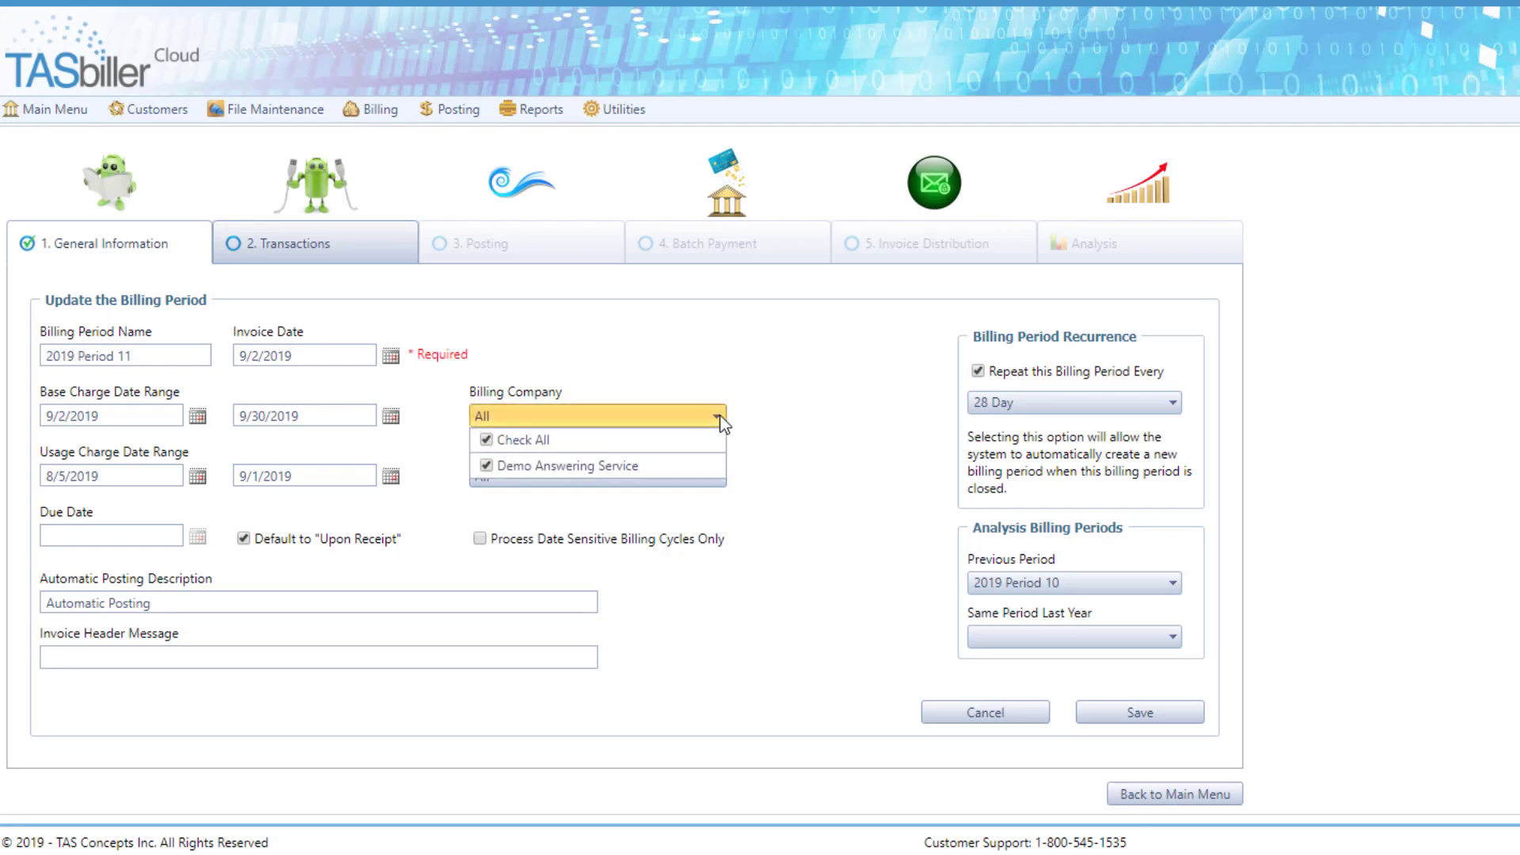
click(785, 417)
click(716, 476)
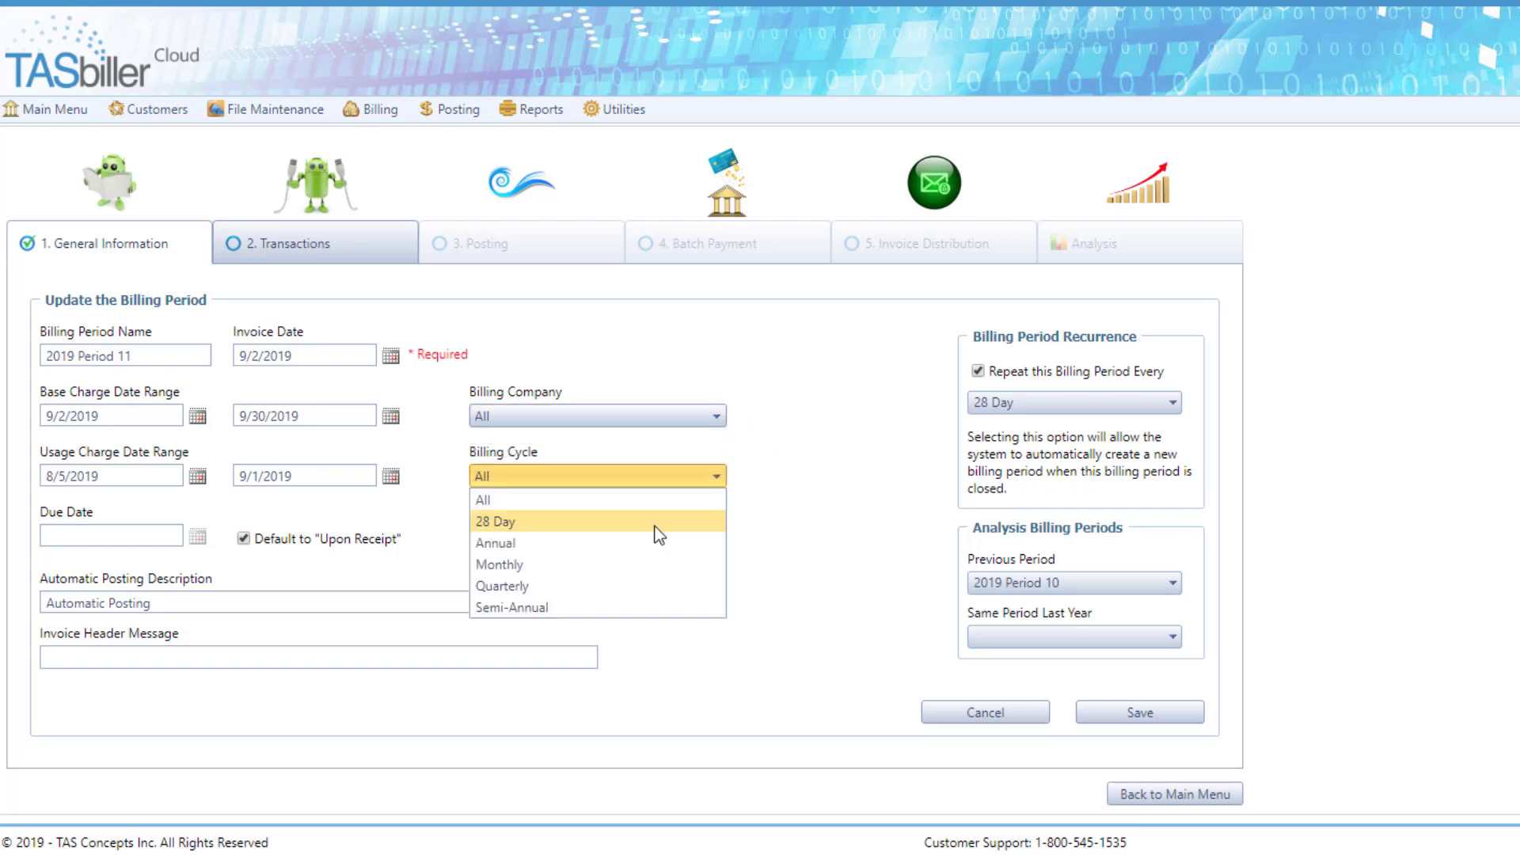
click(656, 529)
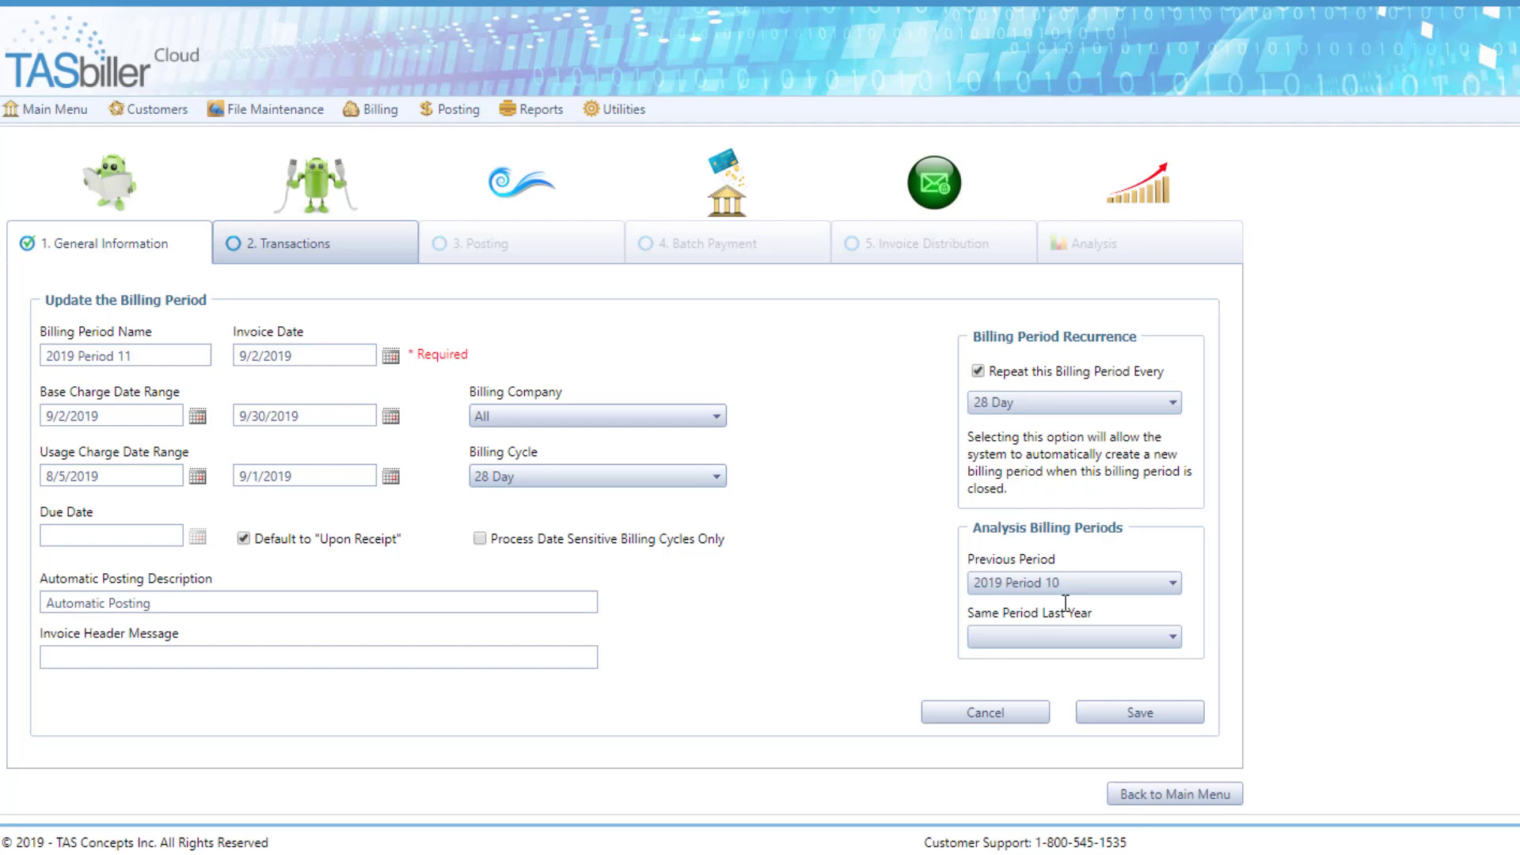
click(1170, 722)
Step: Load the Startel CMC billing data from ResourceUsage_01-29_02-25.csv into the period's transactions and process the import
click(333, 252)
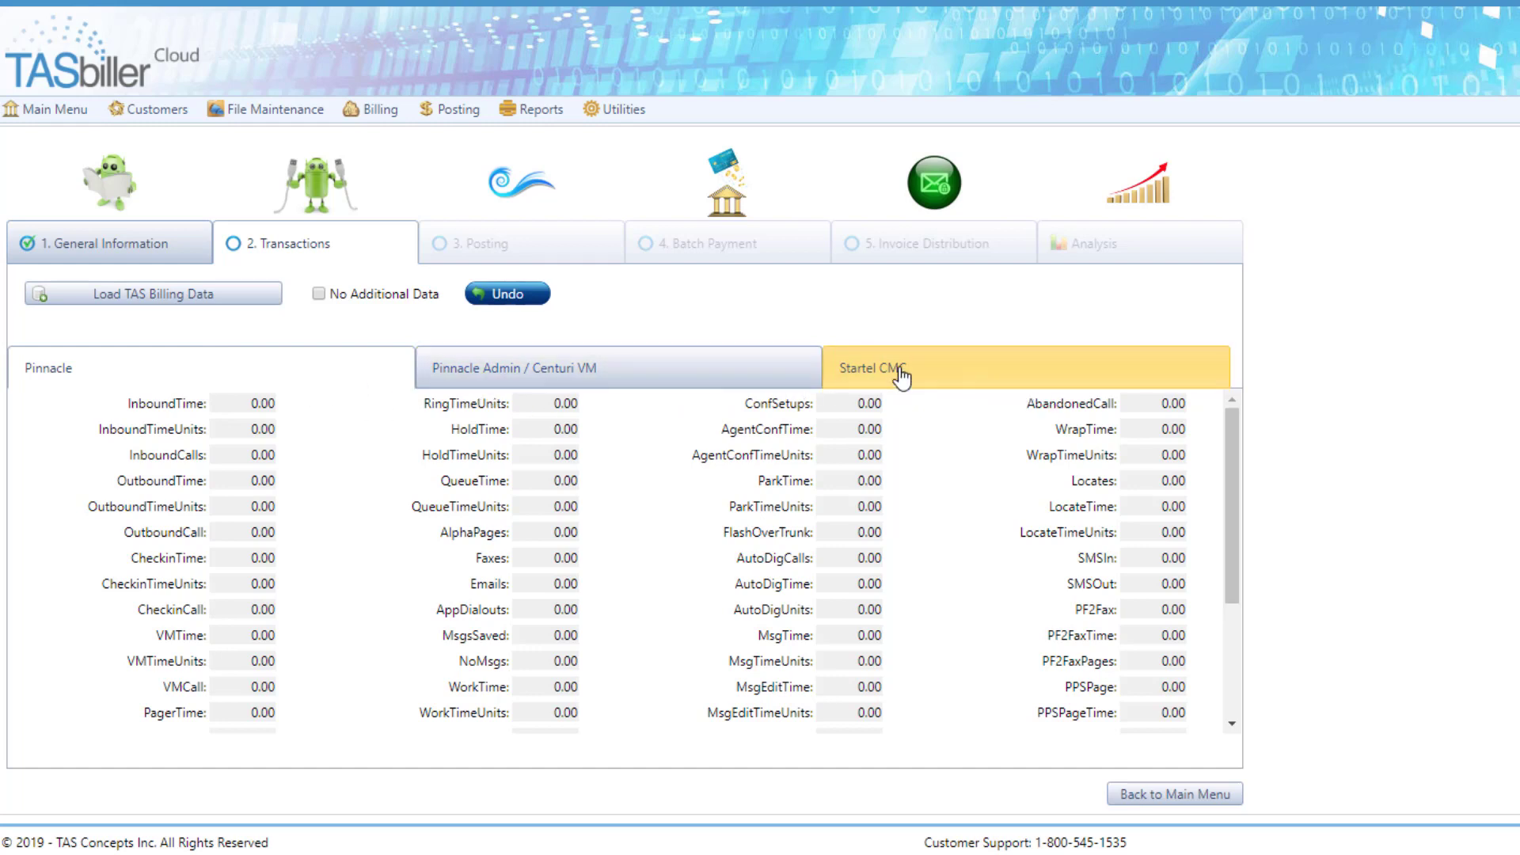
click(183, 304)
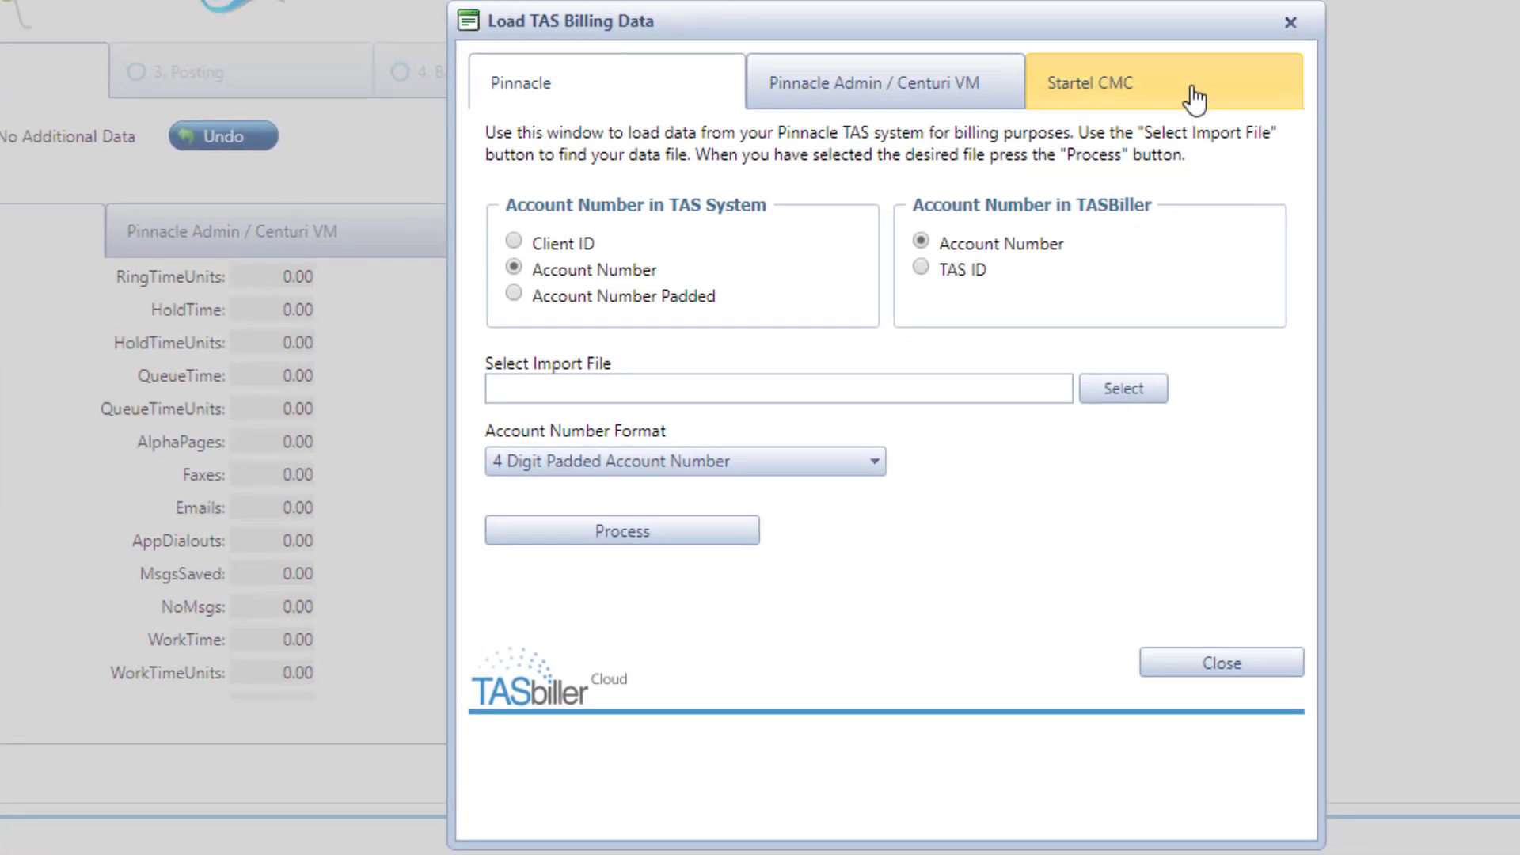
click(1263, 262)
click(1132, 355)
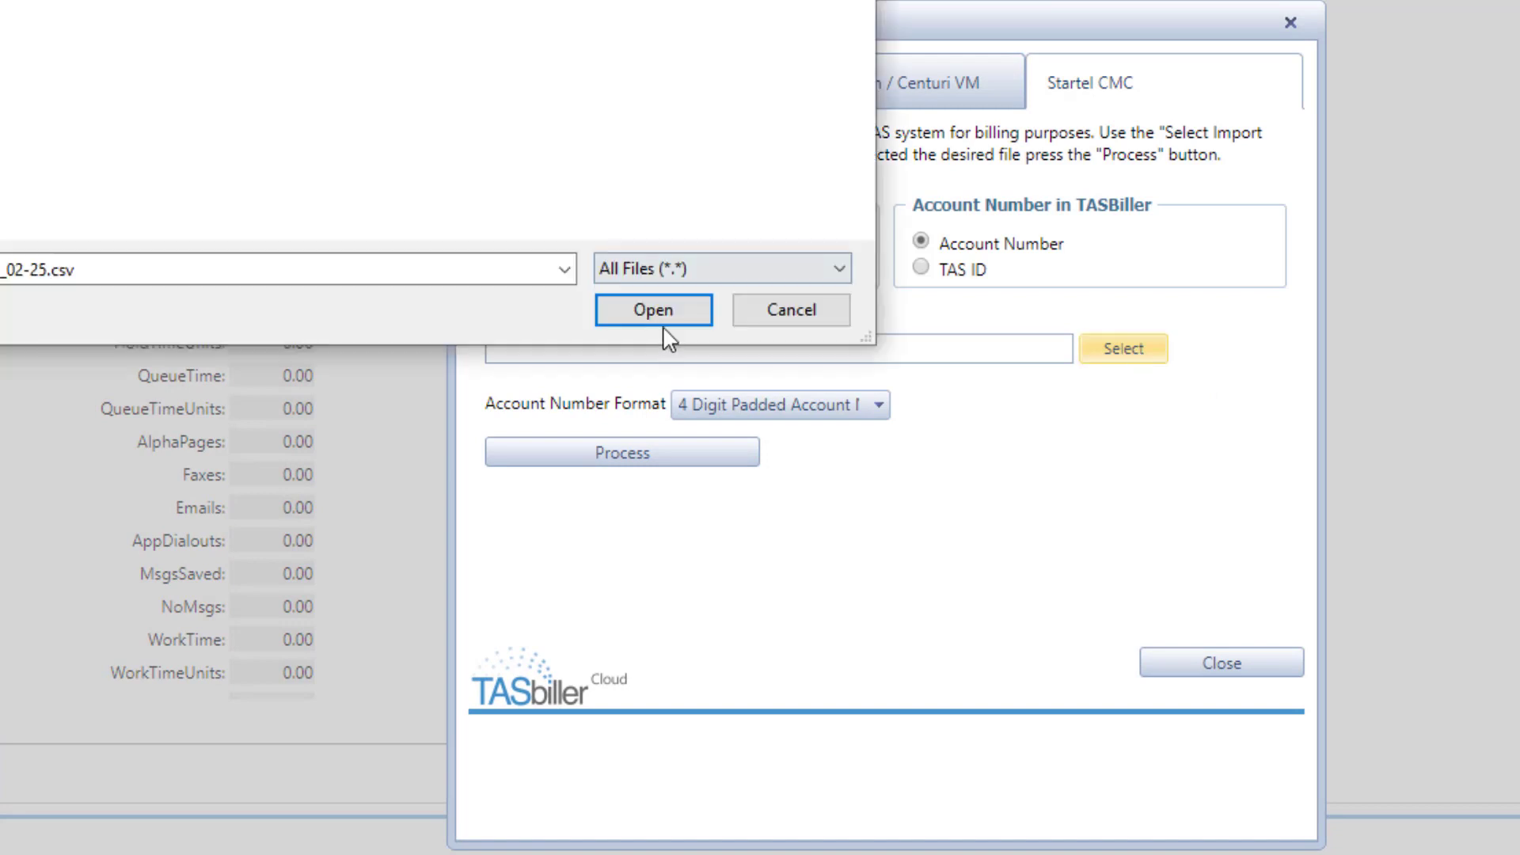
click(654, 317)
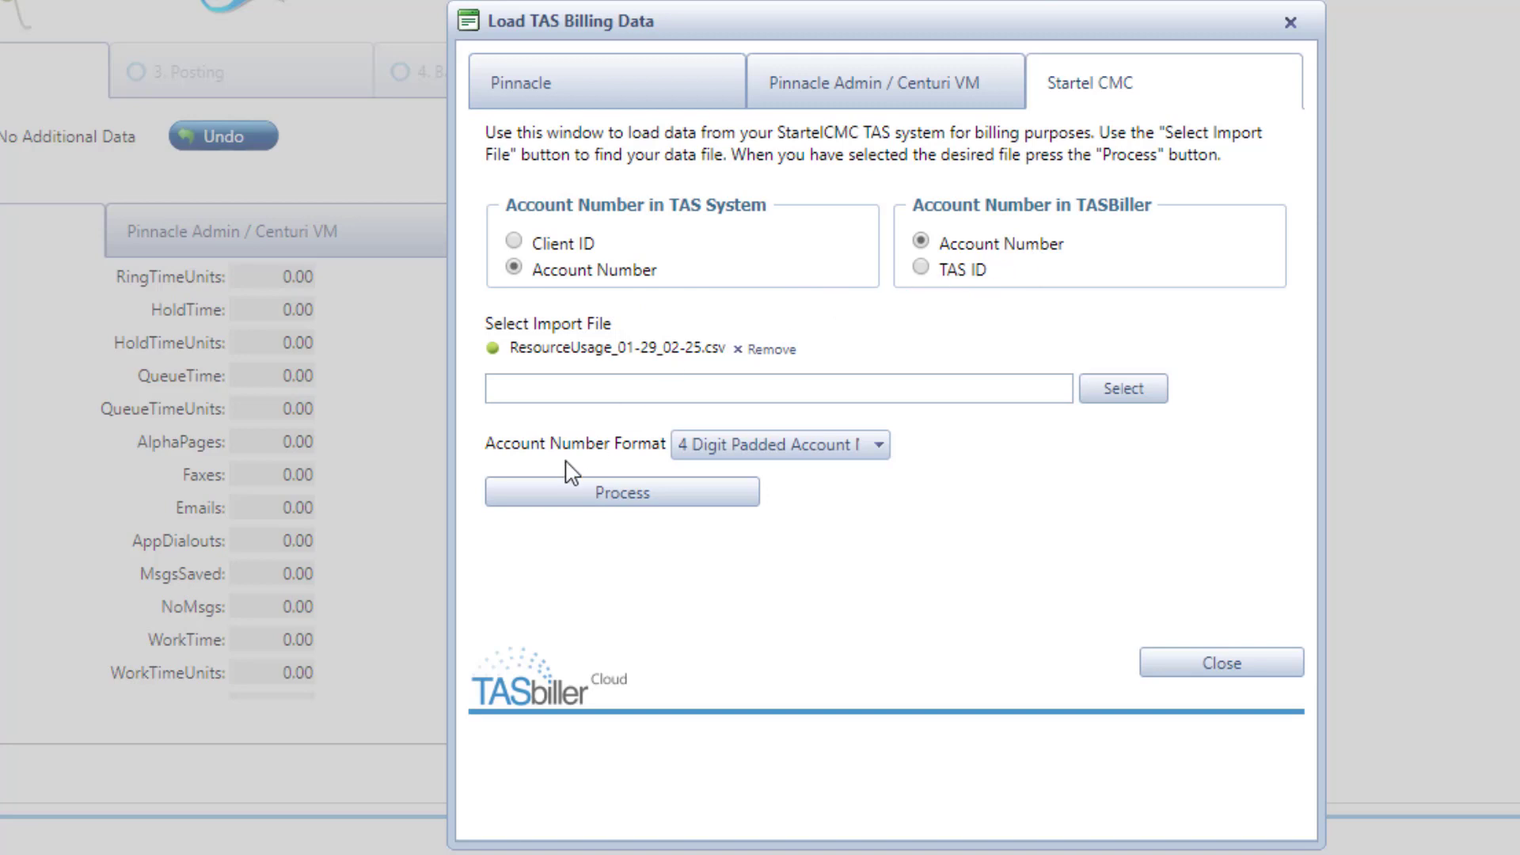
click(634, 497)
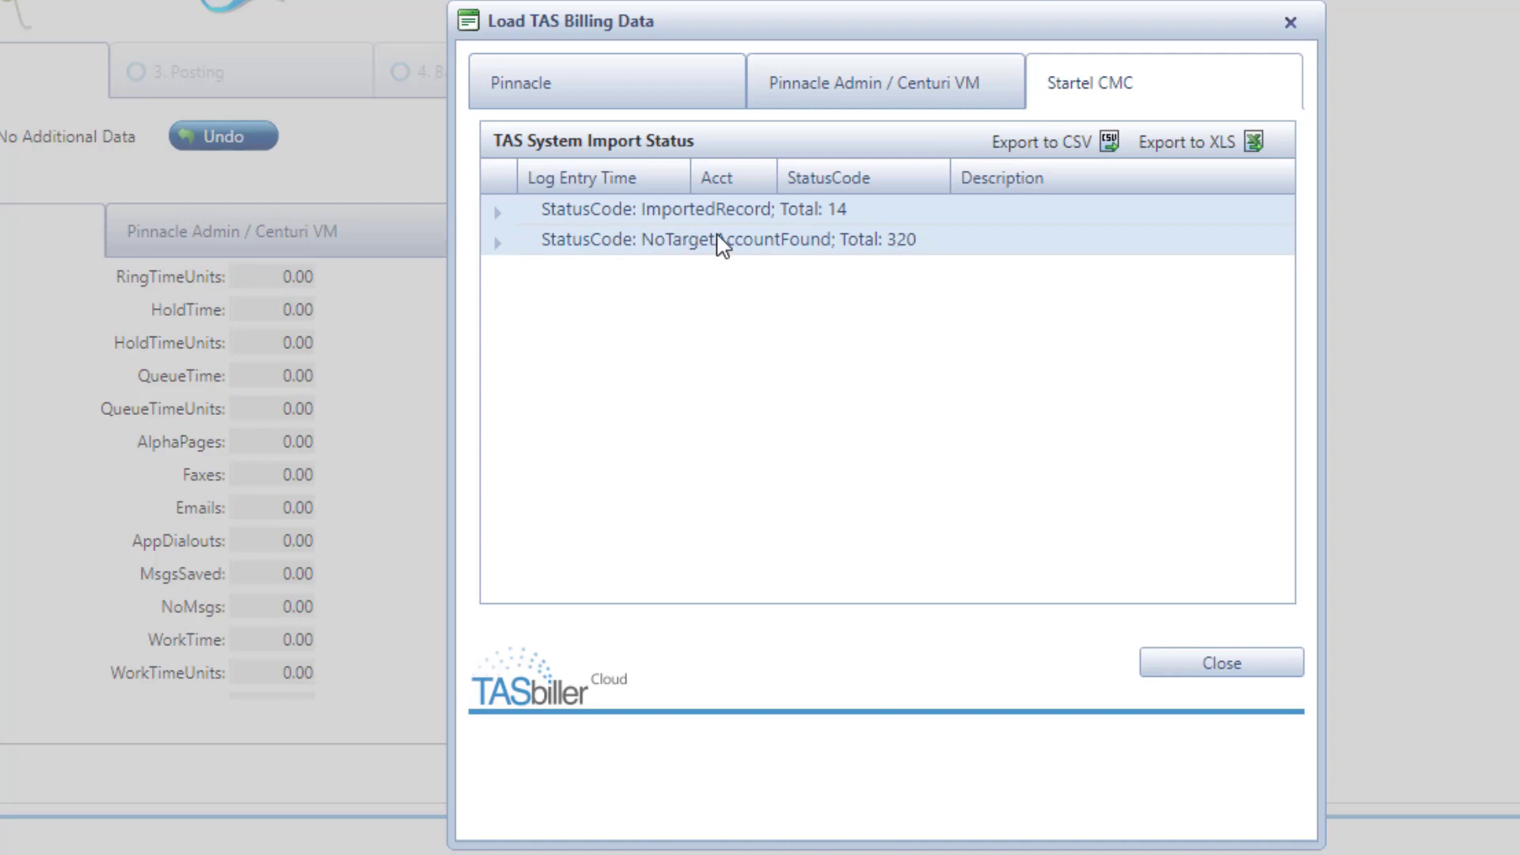
Step: Examine the successfully imported records in the import status, close it, and review the Startel CMC transaction totals
click(499, 212)
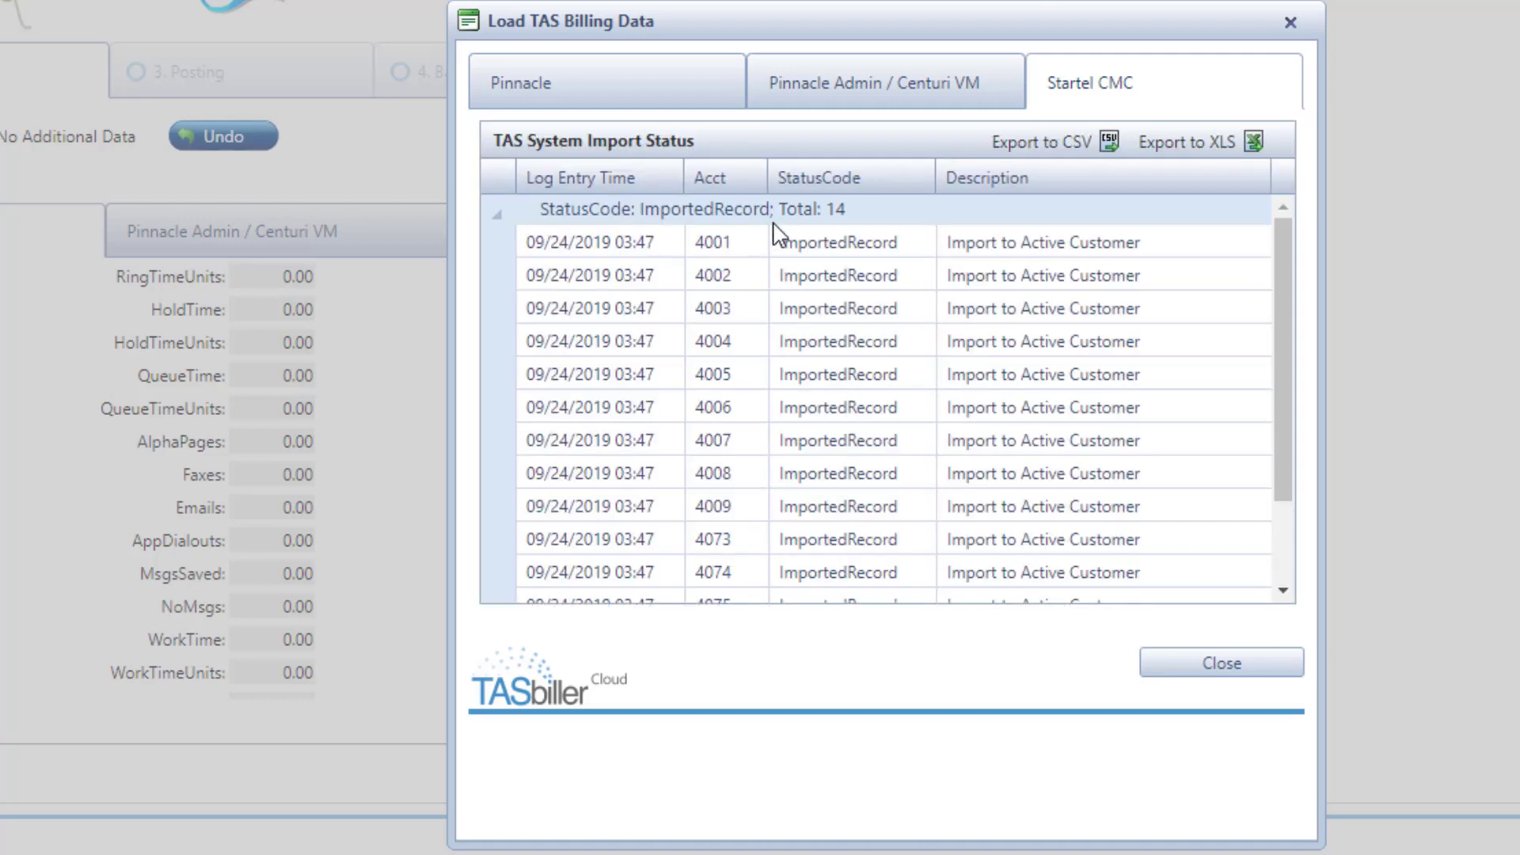
scroll(798, 374, down, 3)
scroll(798, 374, up, 3)
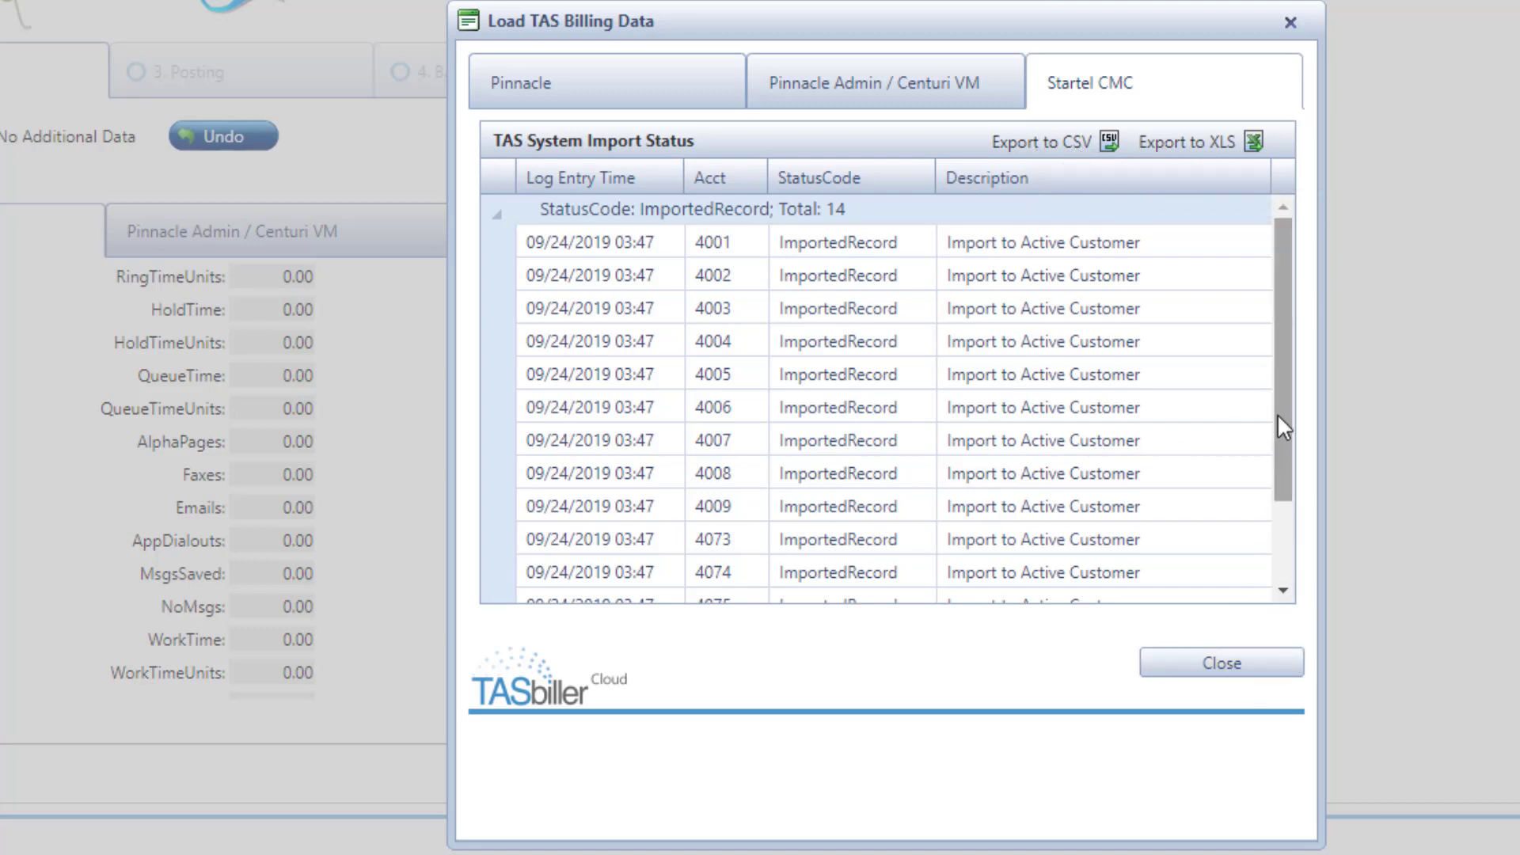
drag(1277, 415, 1281, 484)
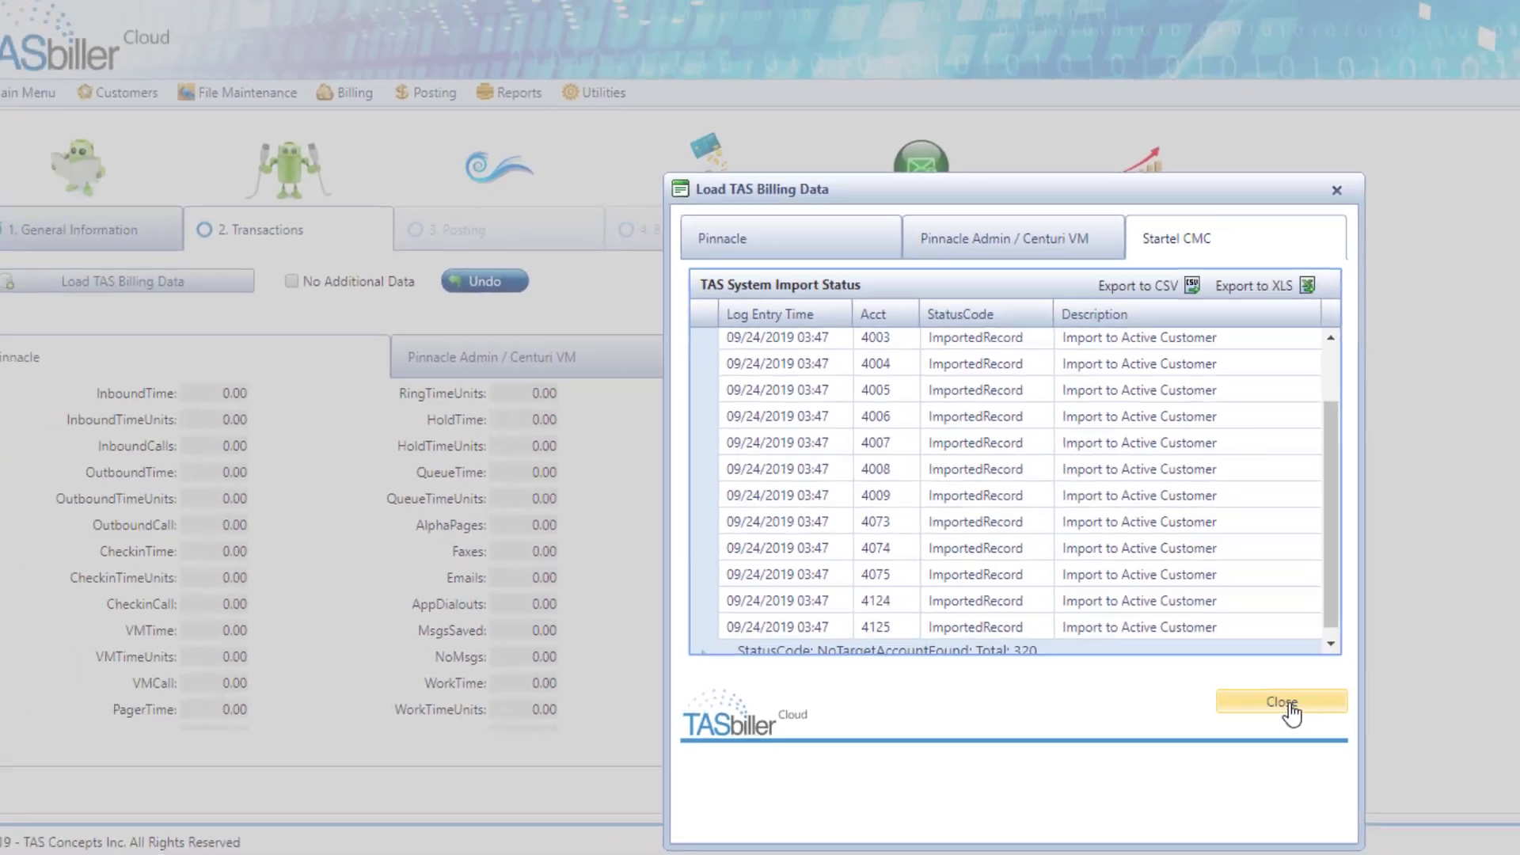
click(1241, 673)
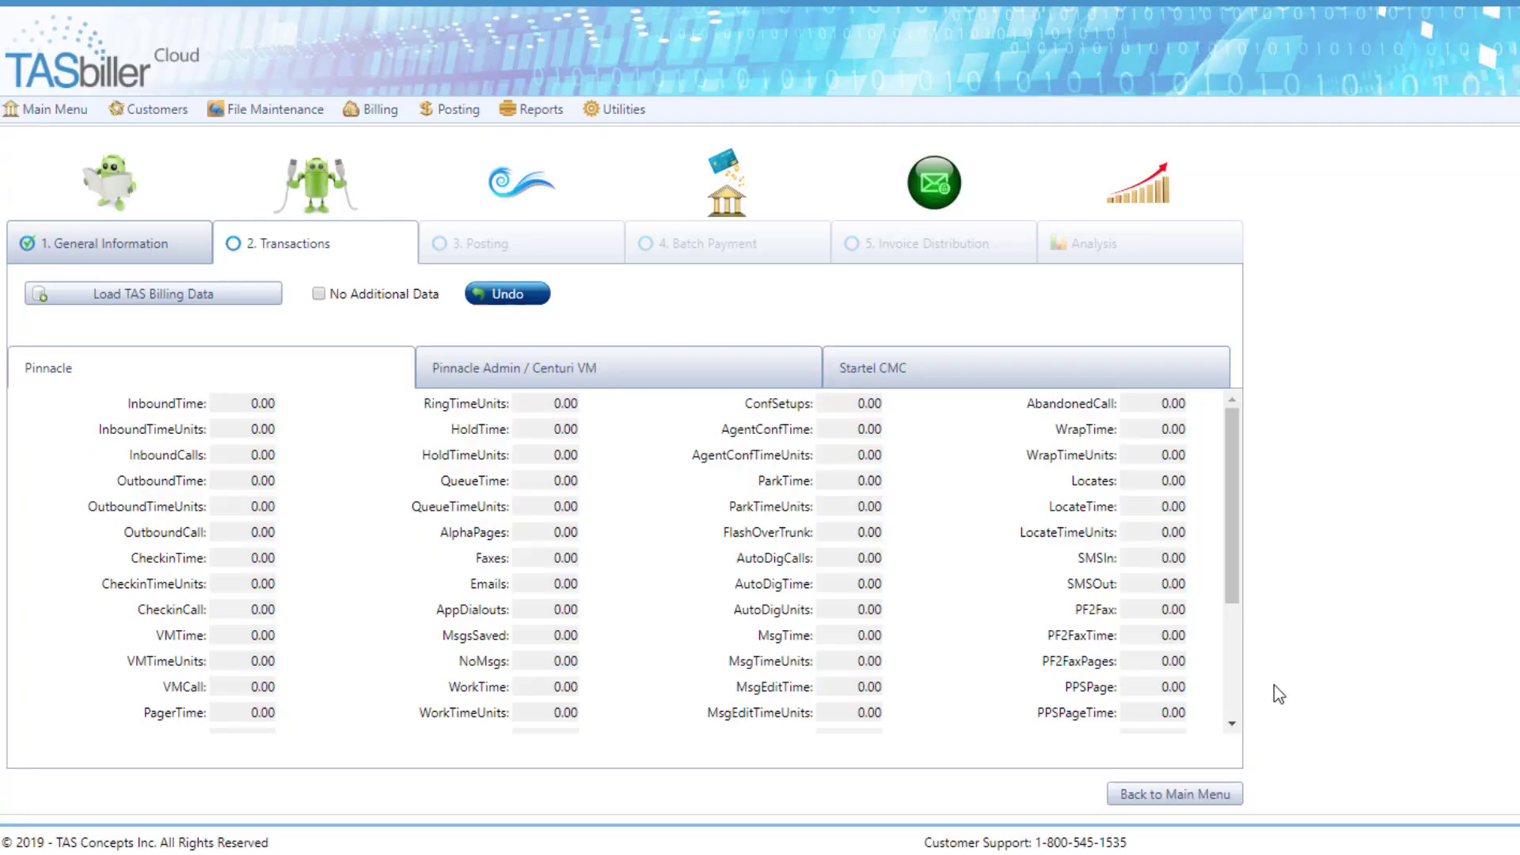
click(946, 376)
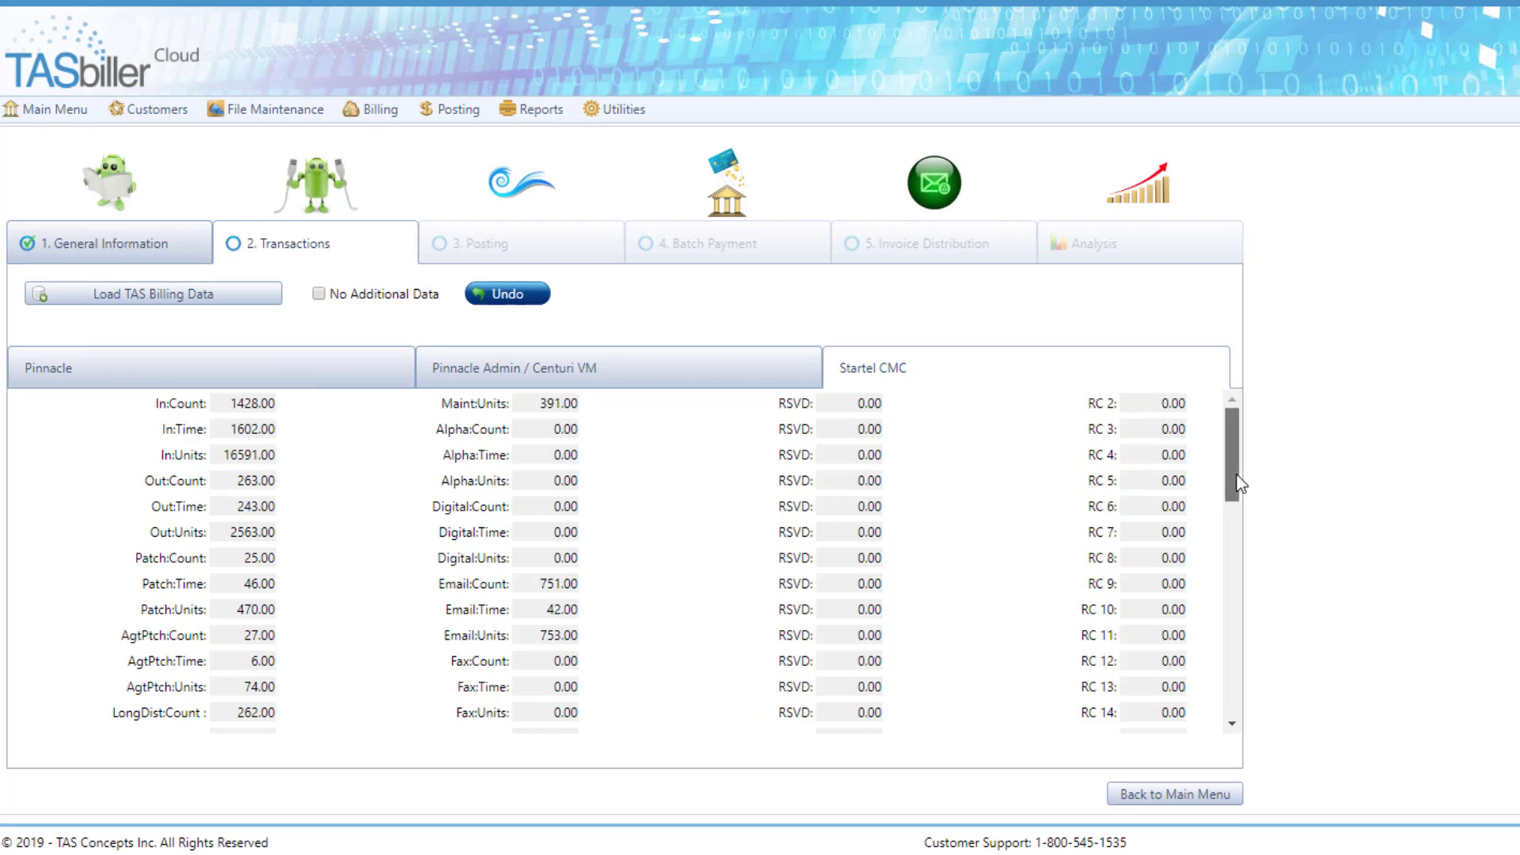
drag(1238, 484, 1232, 692)
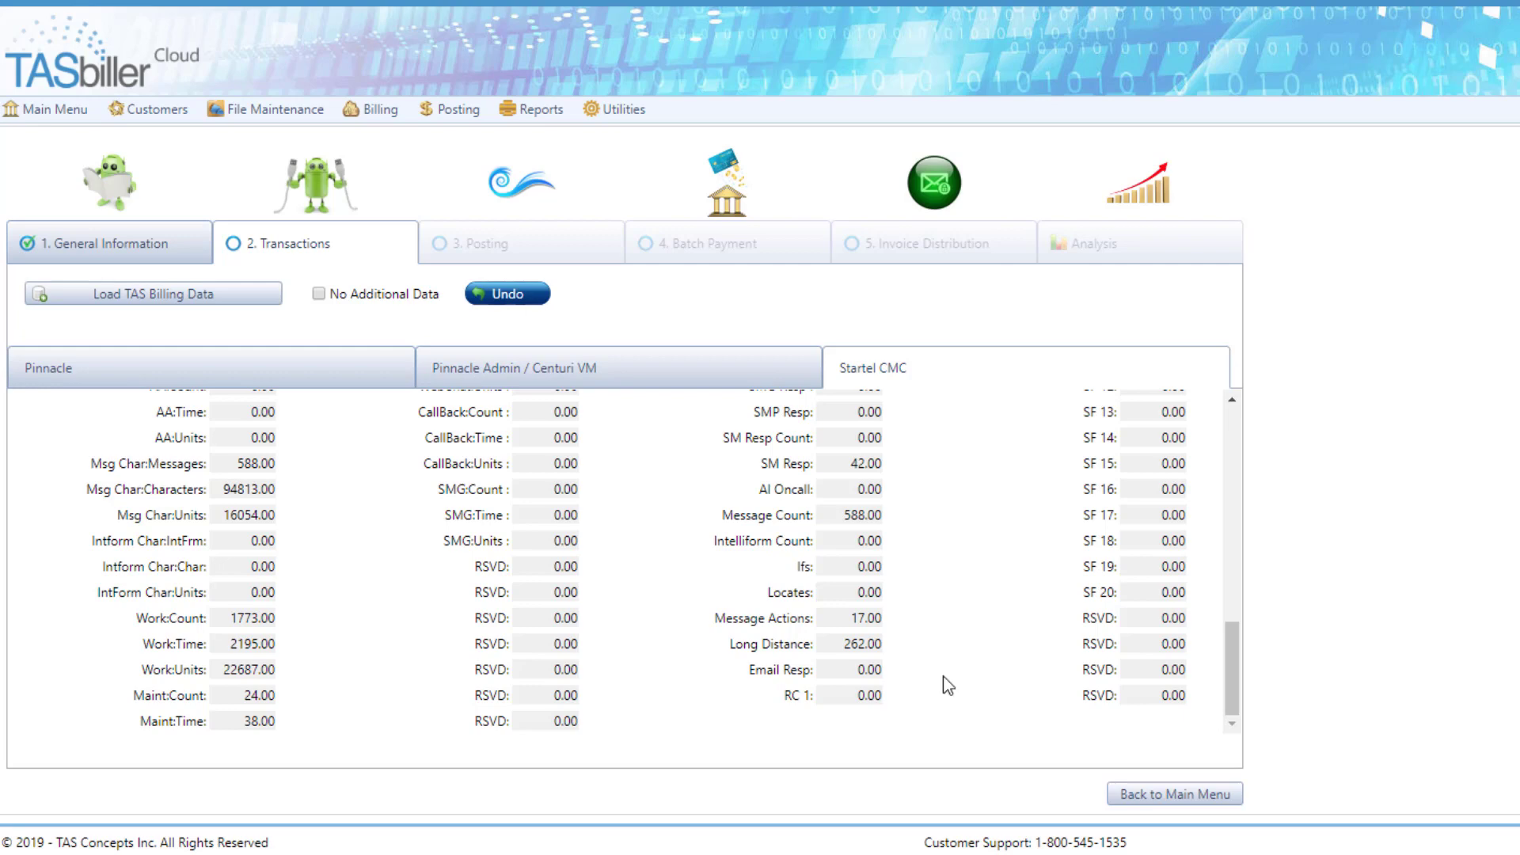
drag(1225, 691, 1235, 472)
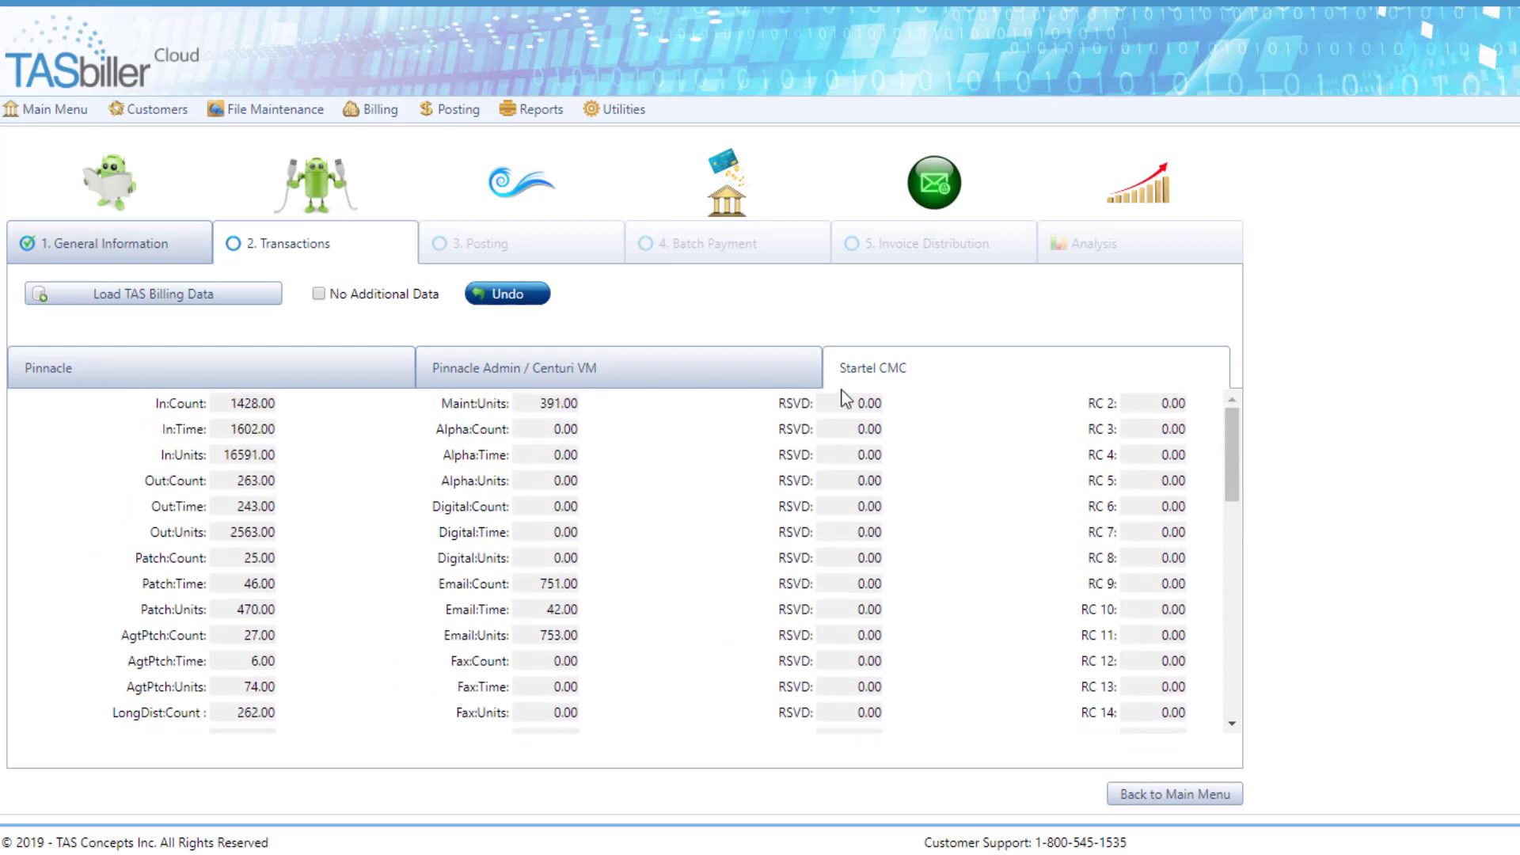
Step: Mark the transactions stage as having no additional data and open the late charges calculation in the posting stage
click(319, 293)
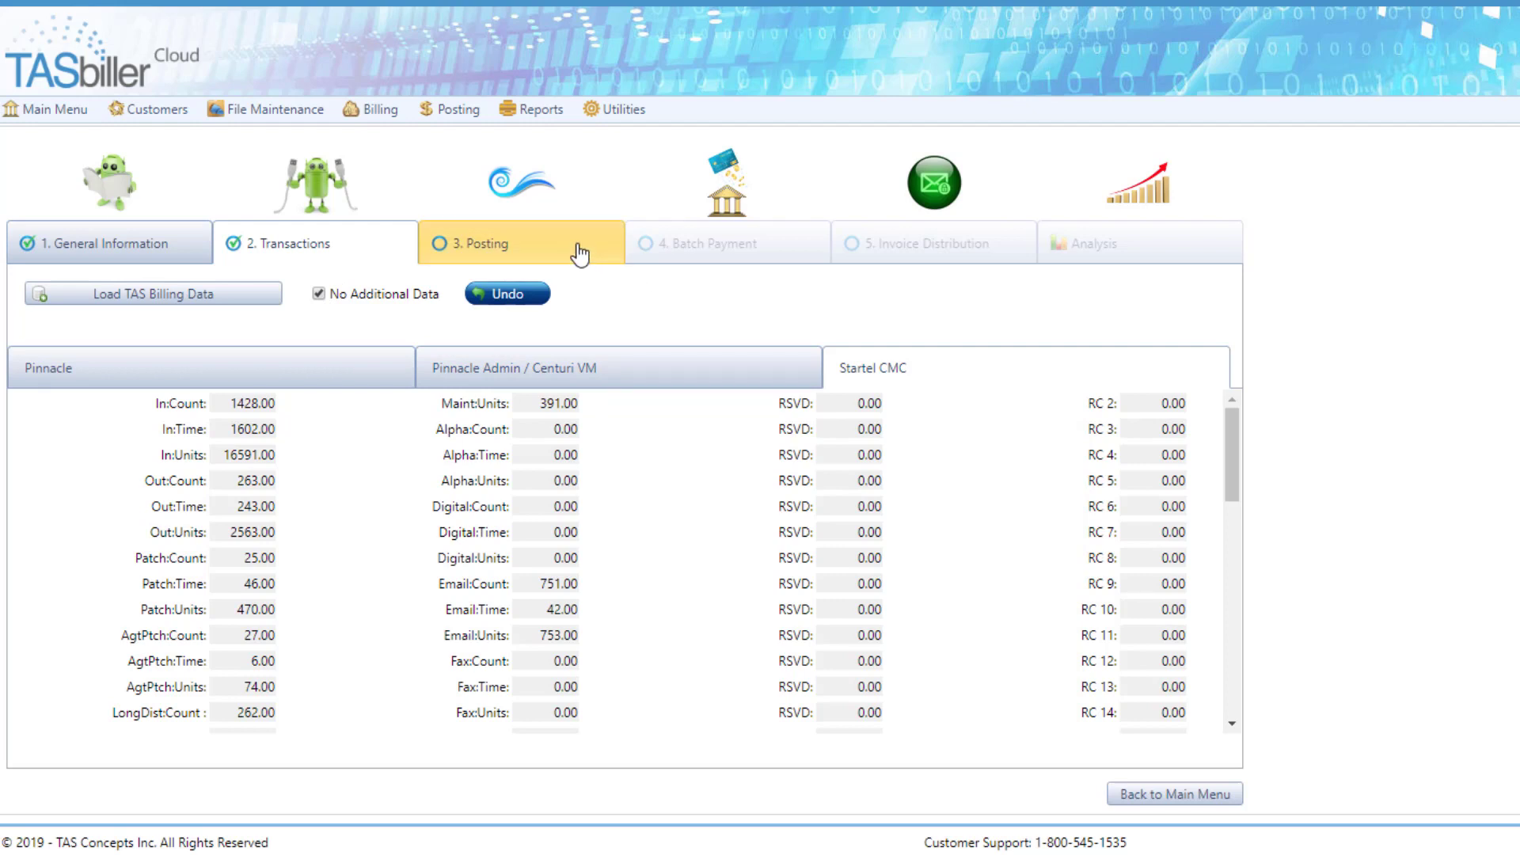
click(582, 254)
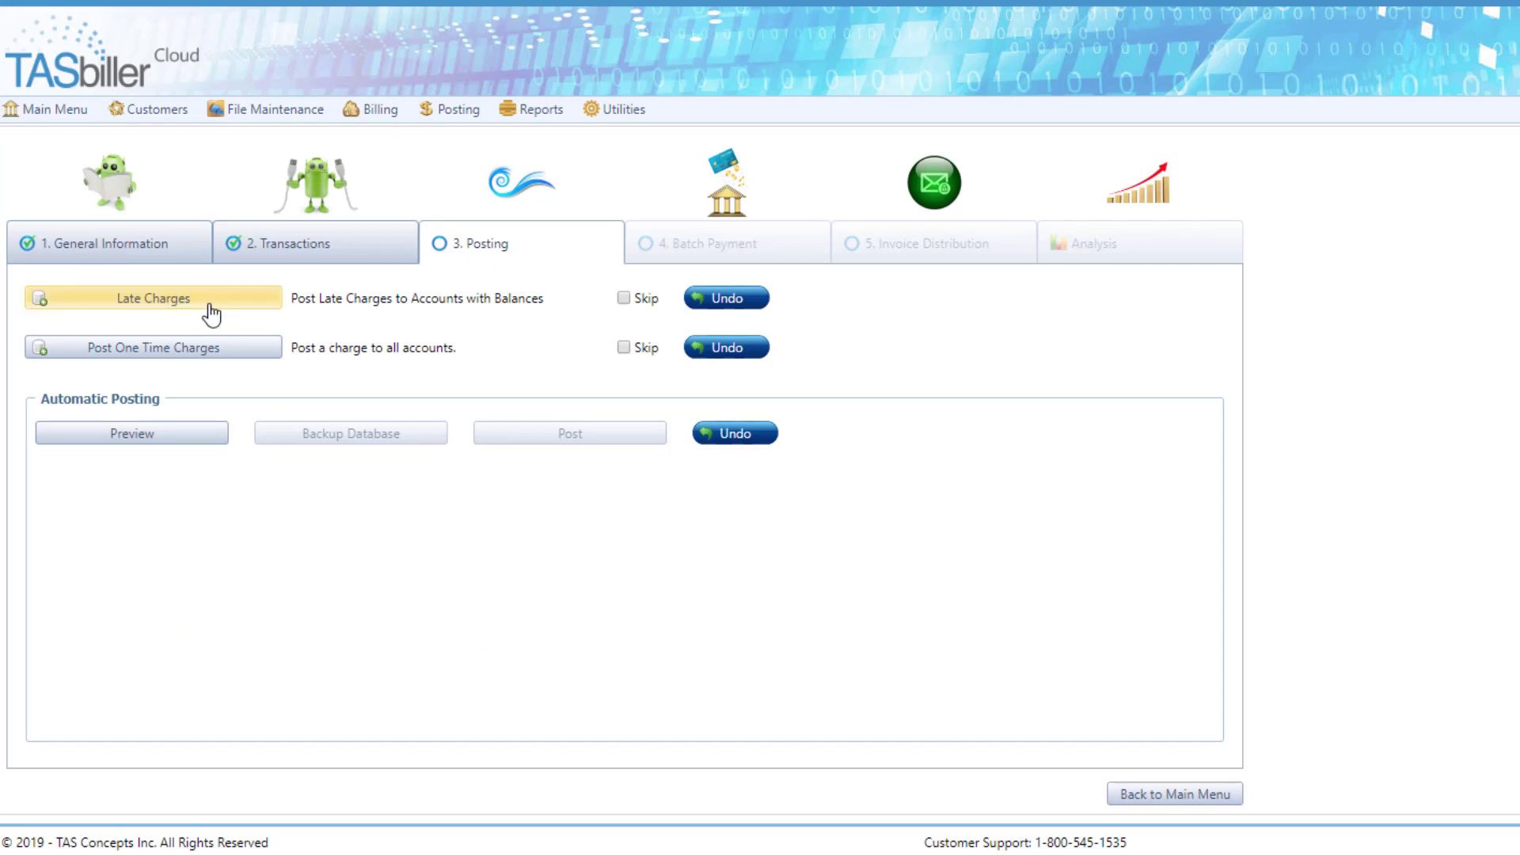
click(186, 300)
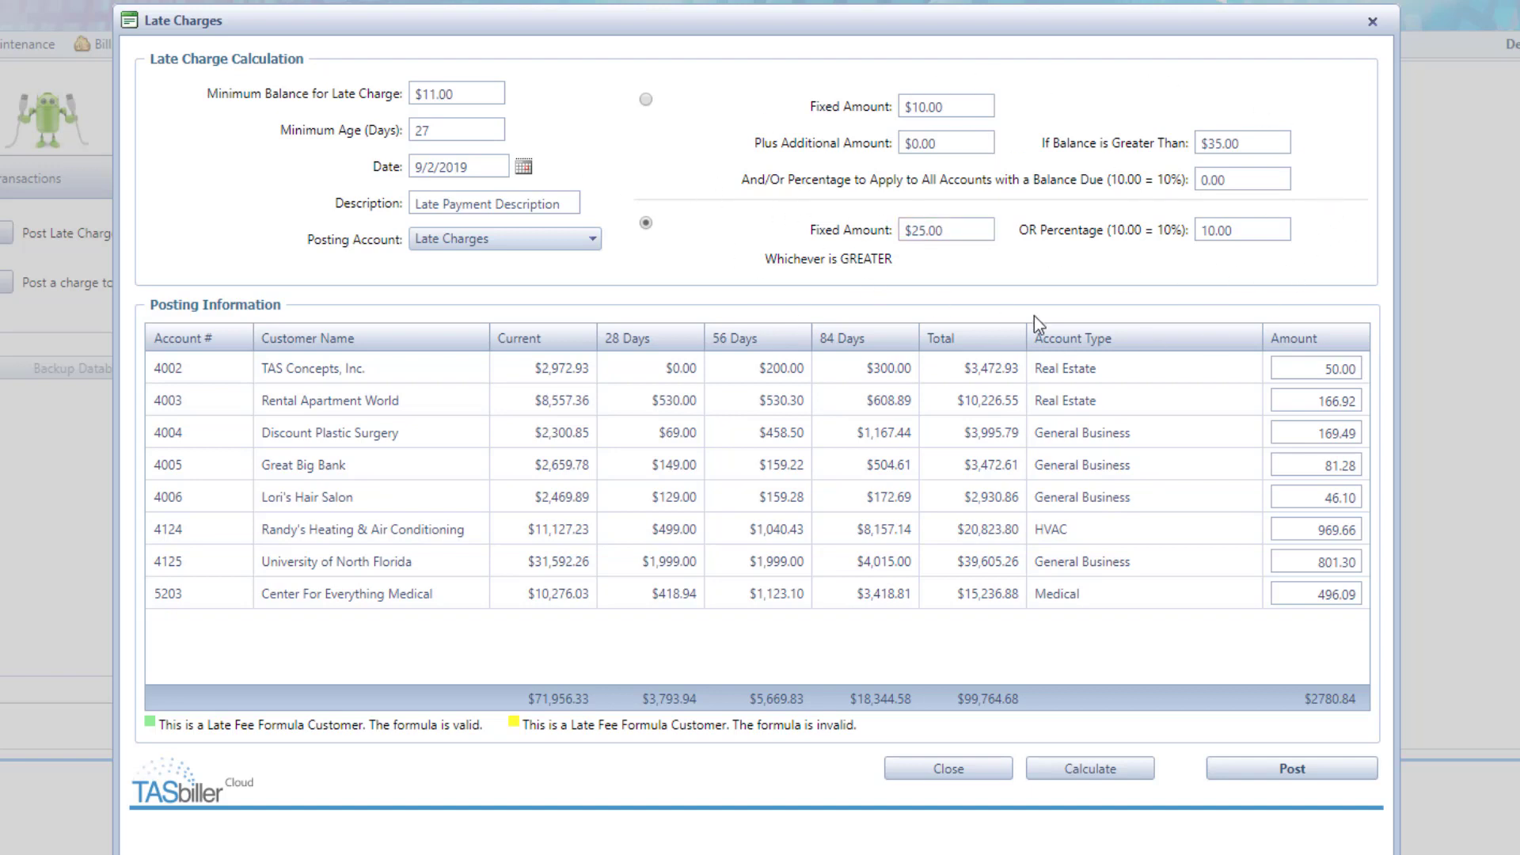
Step: Set the late charge to 50 for Rental Apartment World, 0 for Lori's Hair Salon and 50 for Randy's Heating & Air Conditioning
click(1296, 400)
text(50)
key(Tab)
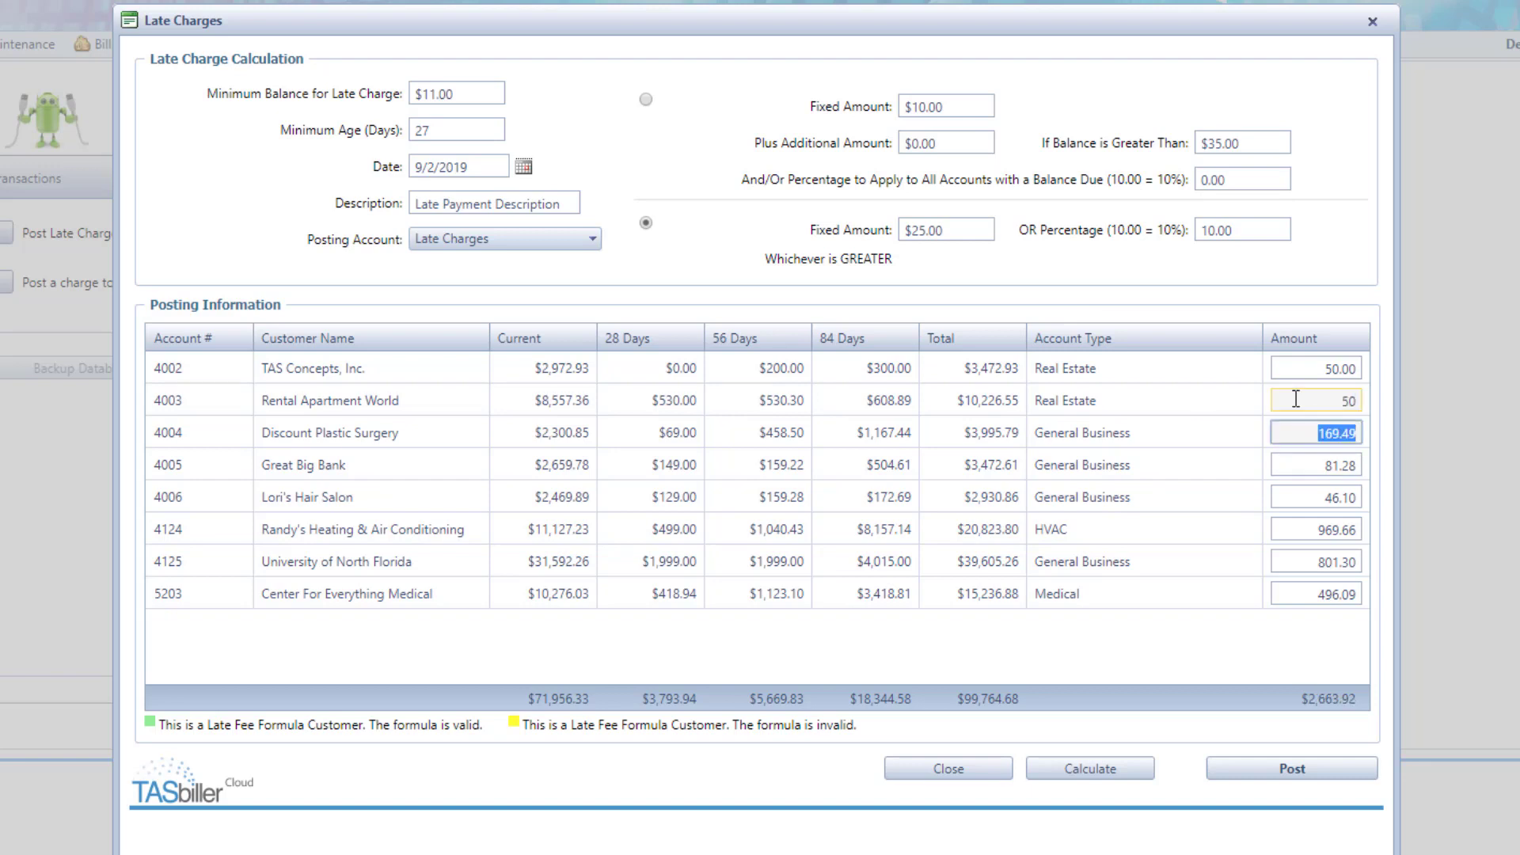
click(1310, 497)
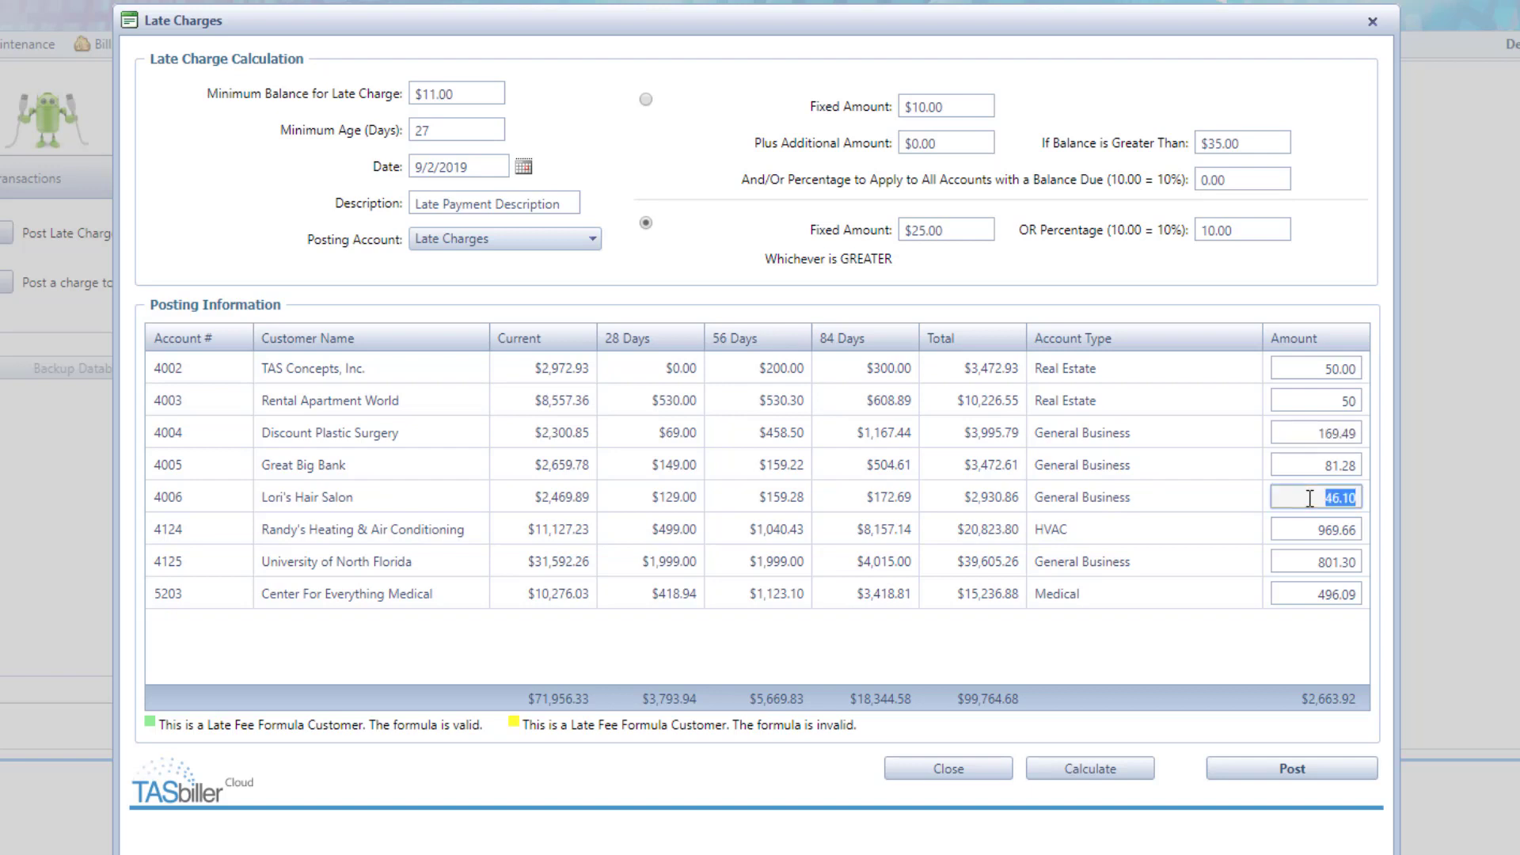
text(0)
click(1306, 526)
double_click(1307, 526)
text(50)
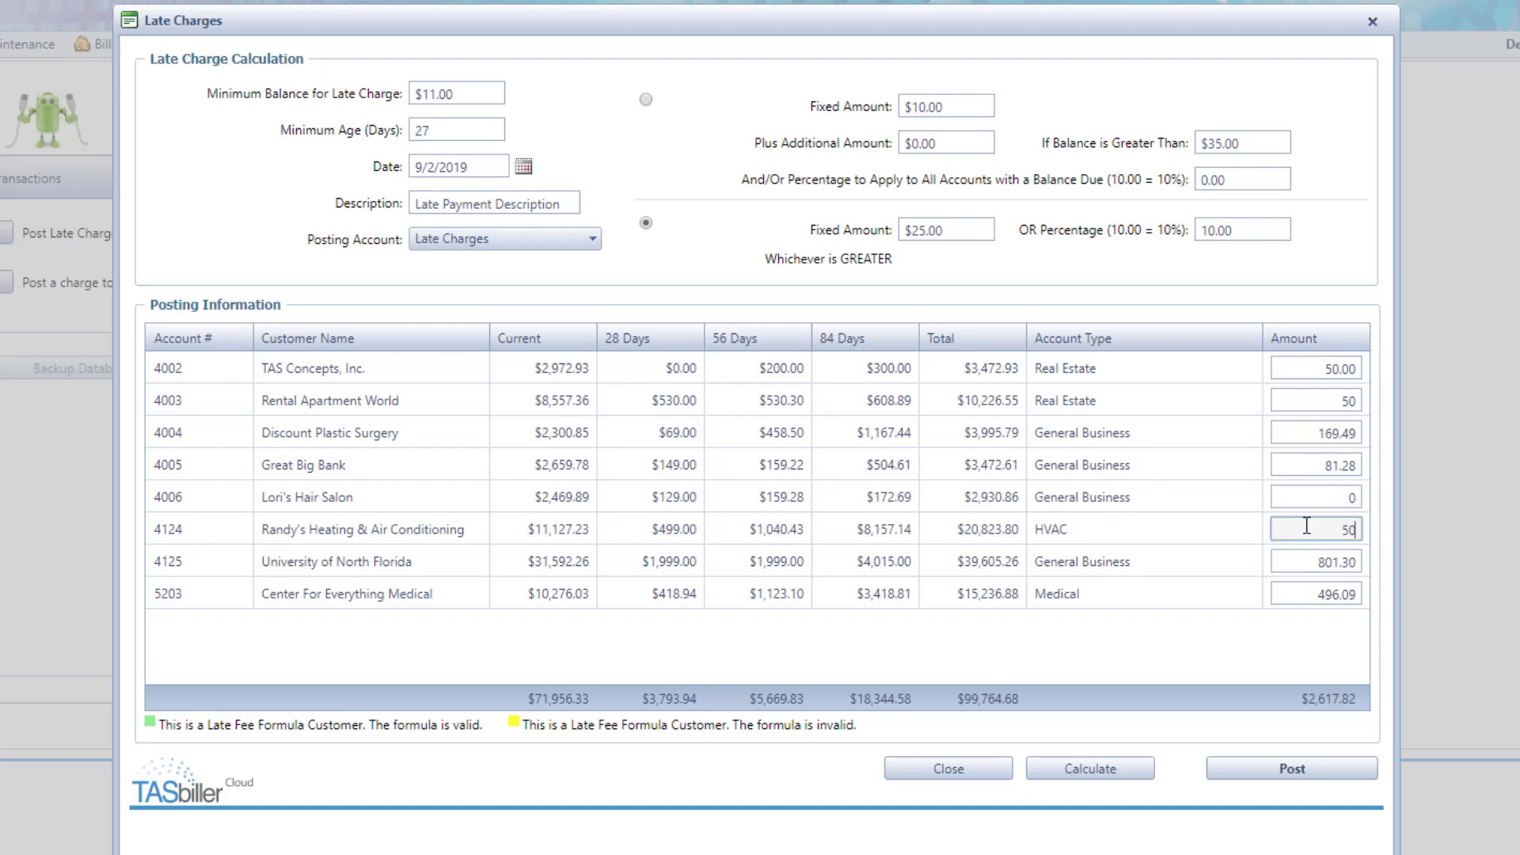
Step: Set the late charge to 50 for University of North Florida and 75 for Center For Everything Medical, and post the late charges
double_click(1303, 565)
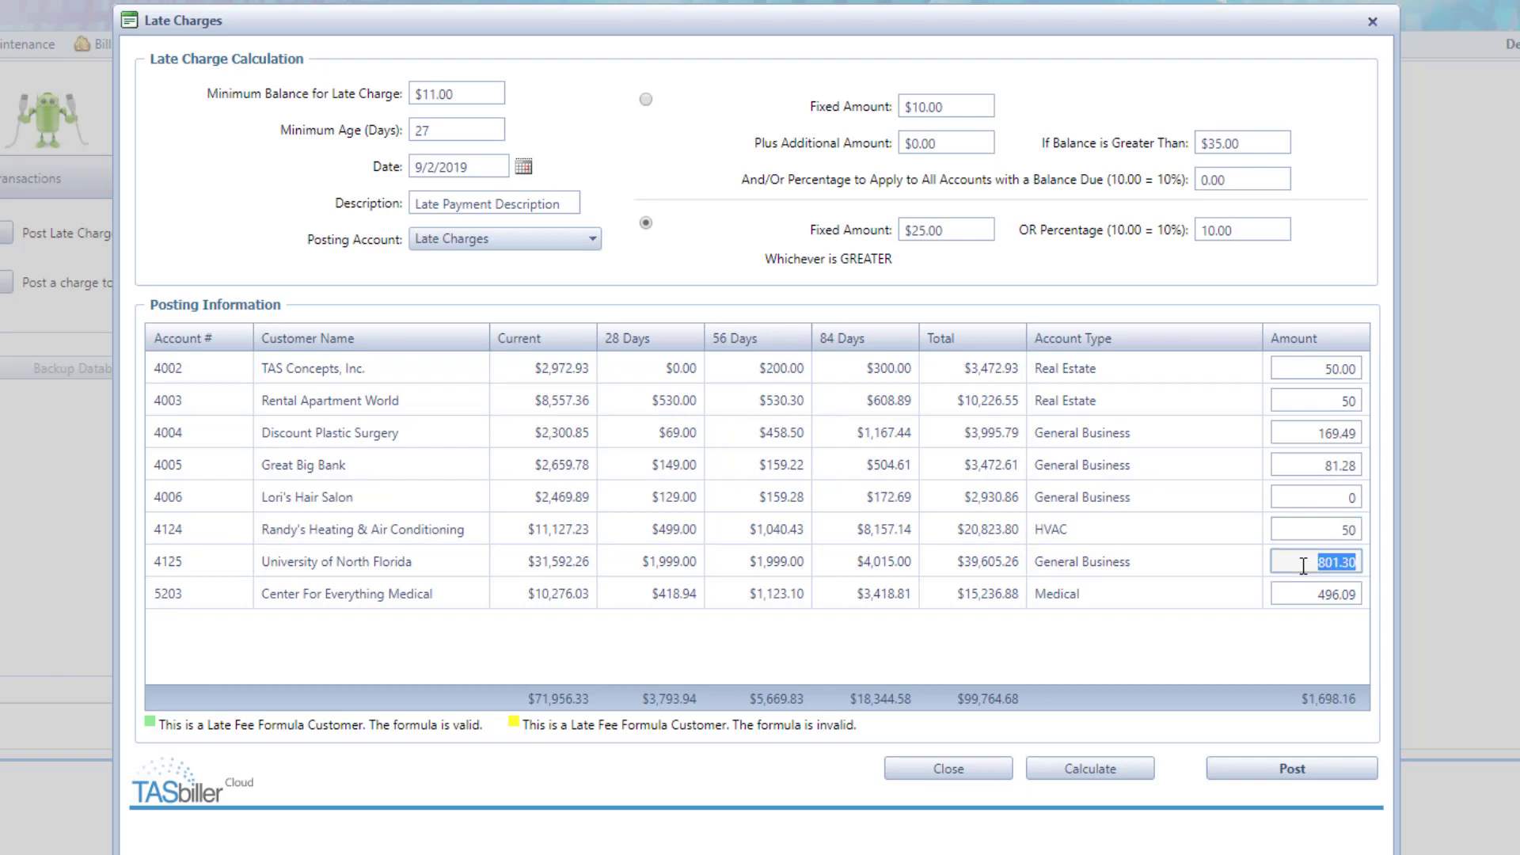
text(50)
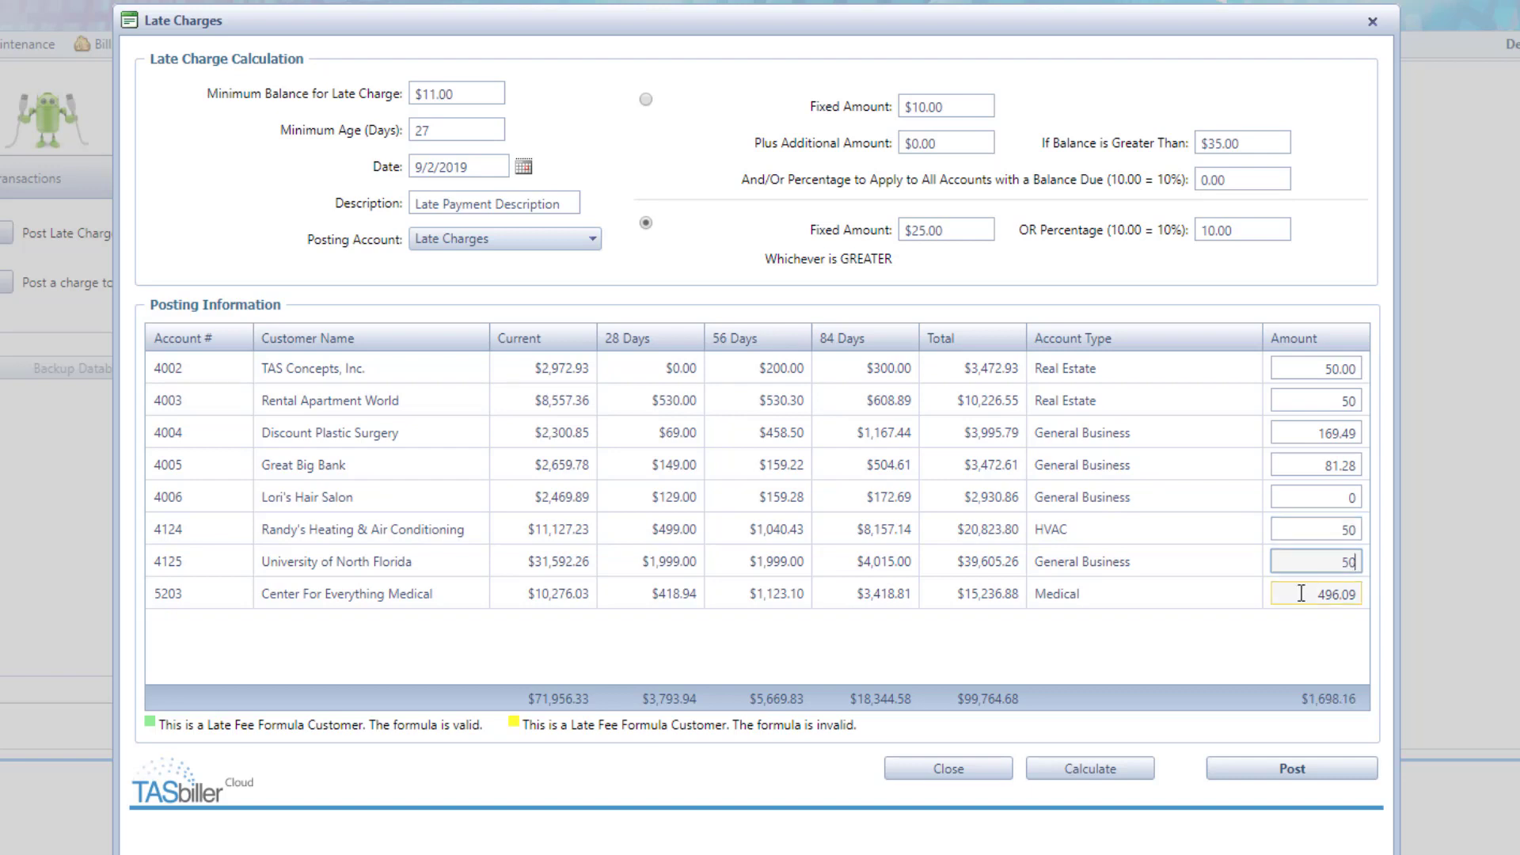
double_click(1300, 594)
text(75)
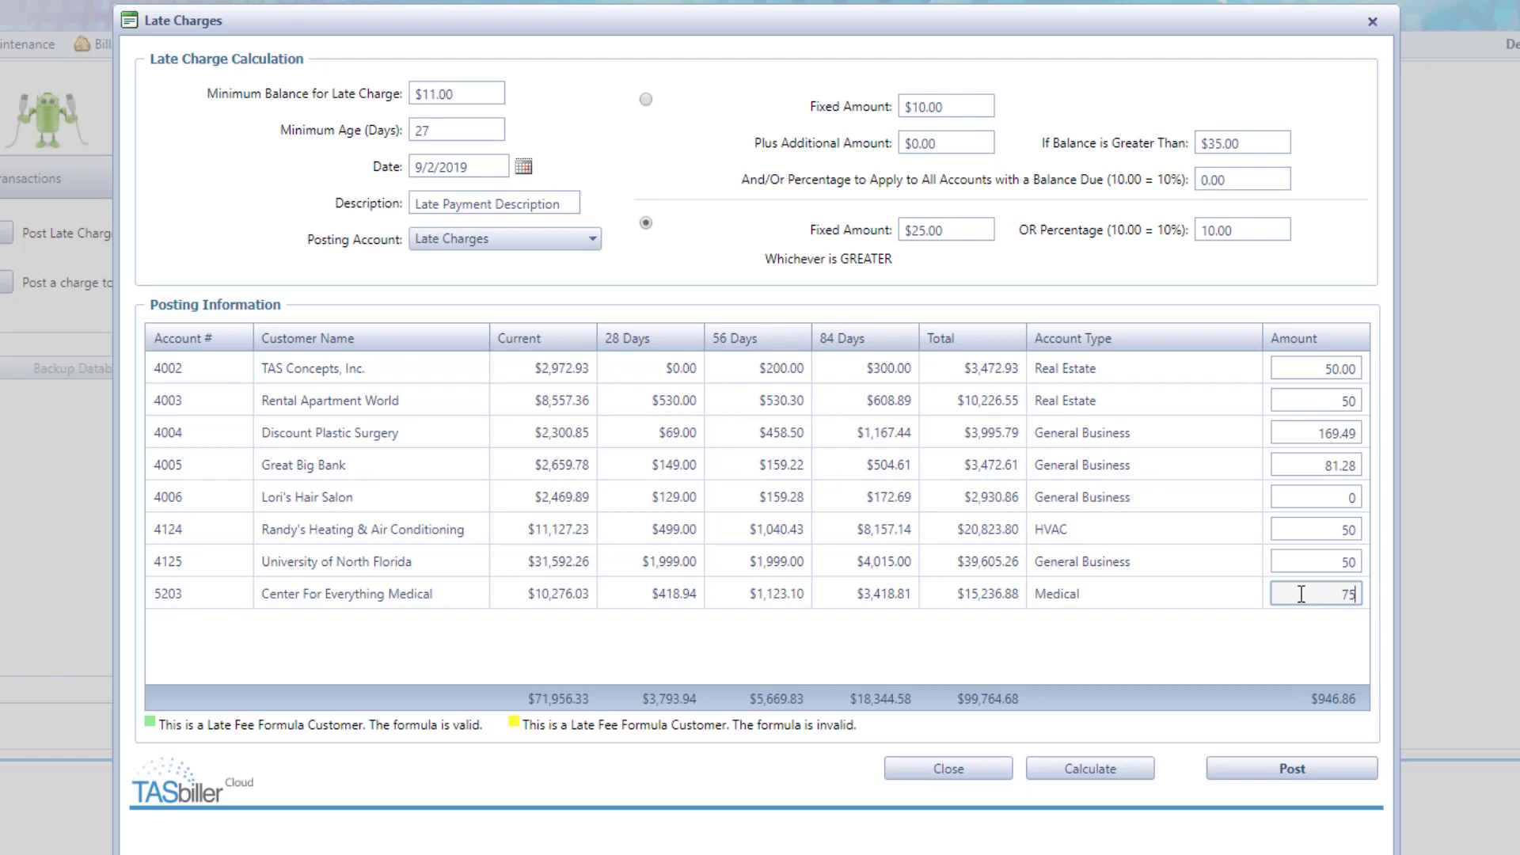
click(1296, 498)
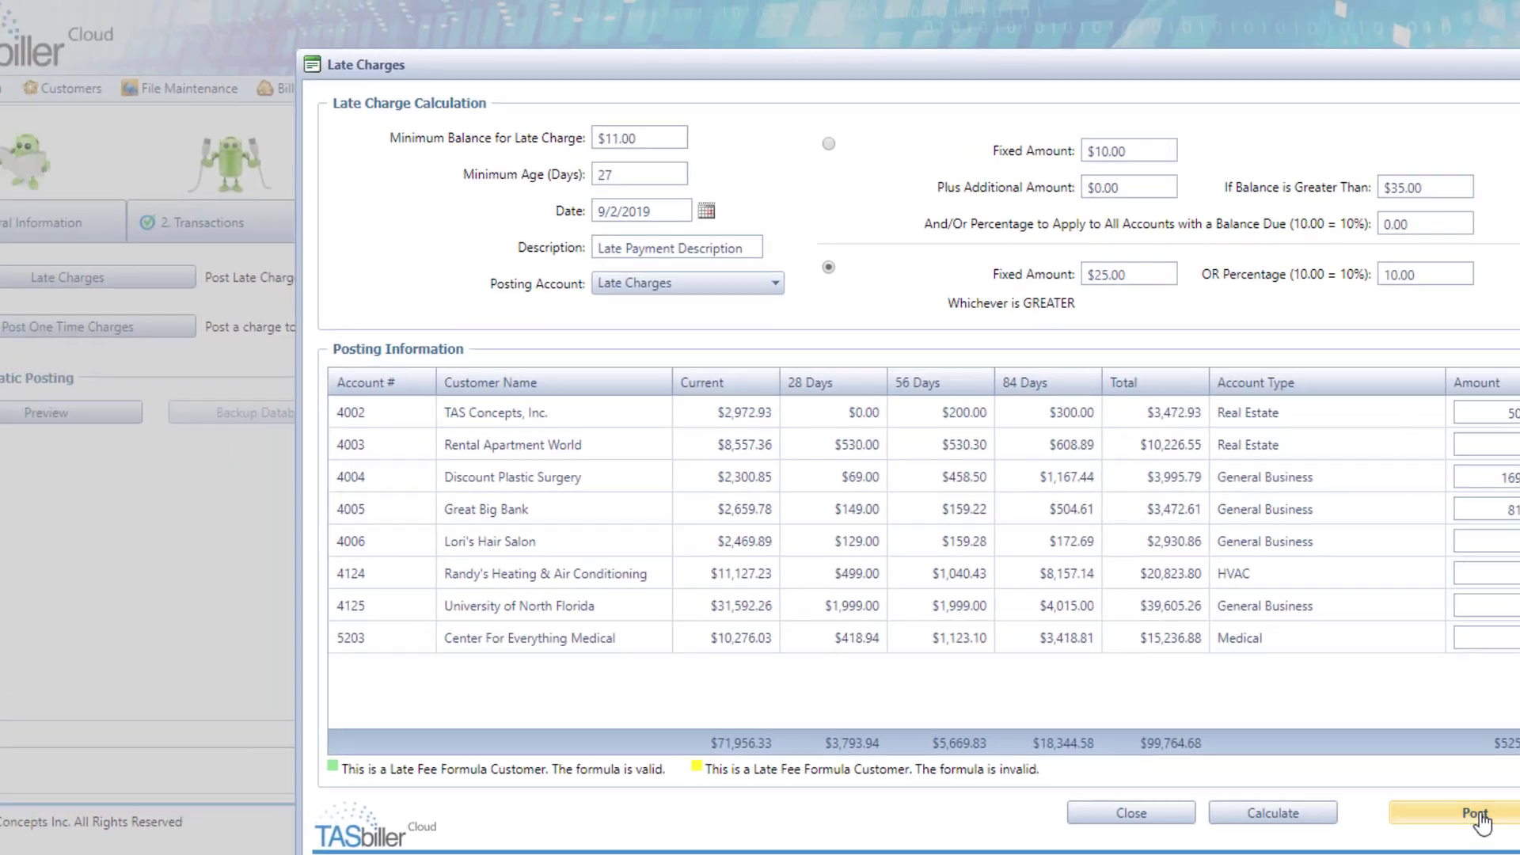
click(1475, 815)
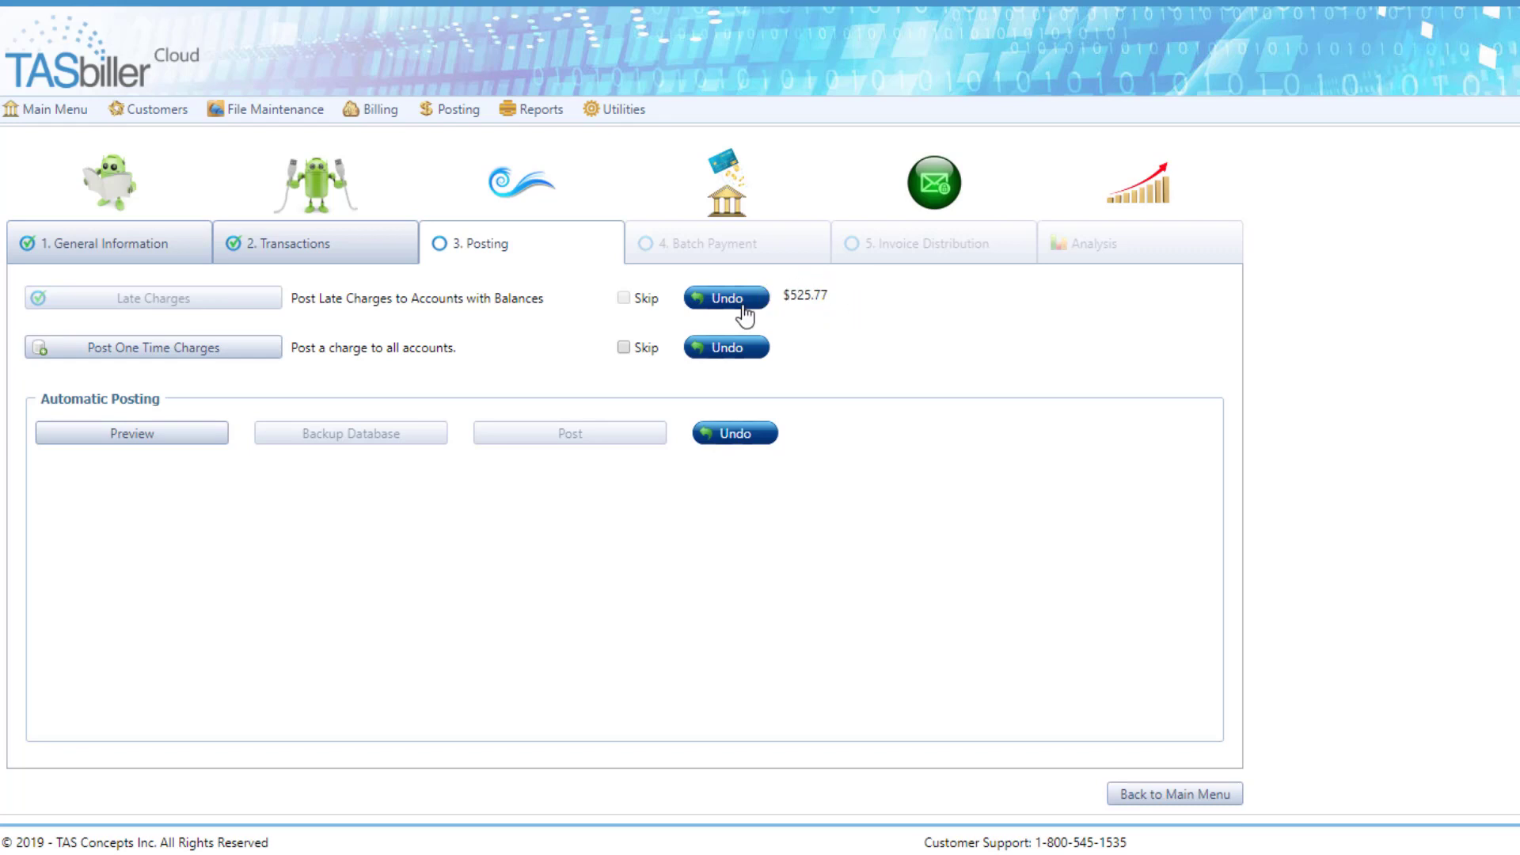
Step: Start a one-time charge posting for all accounts with the description "Labor Day"
click(220, 348)
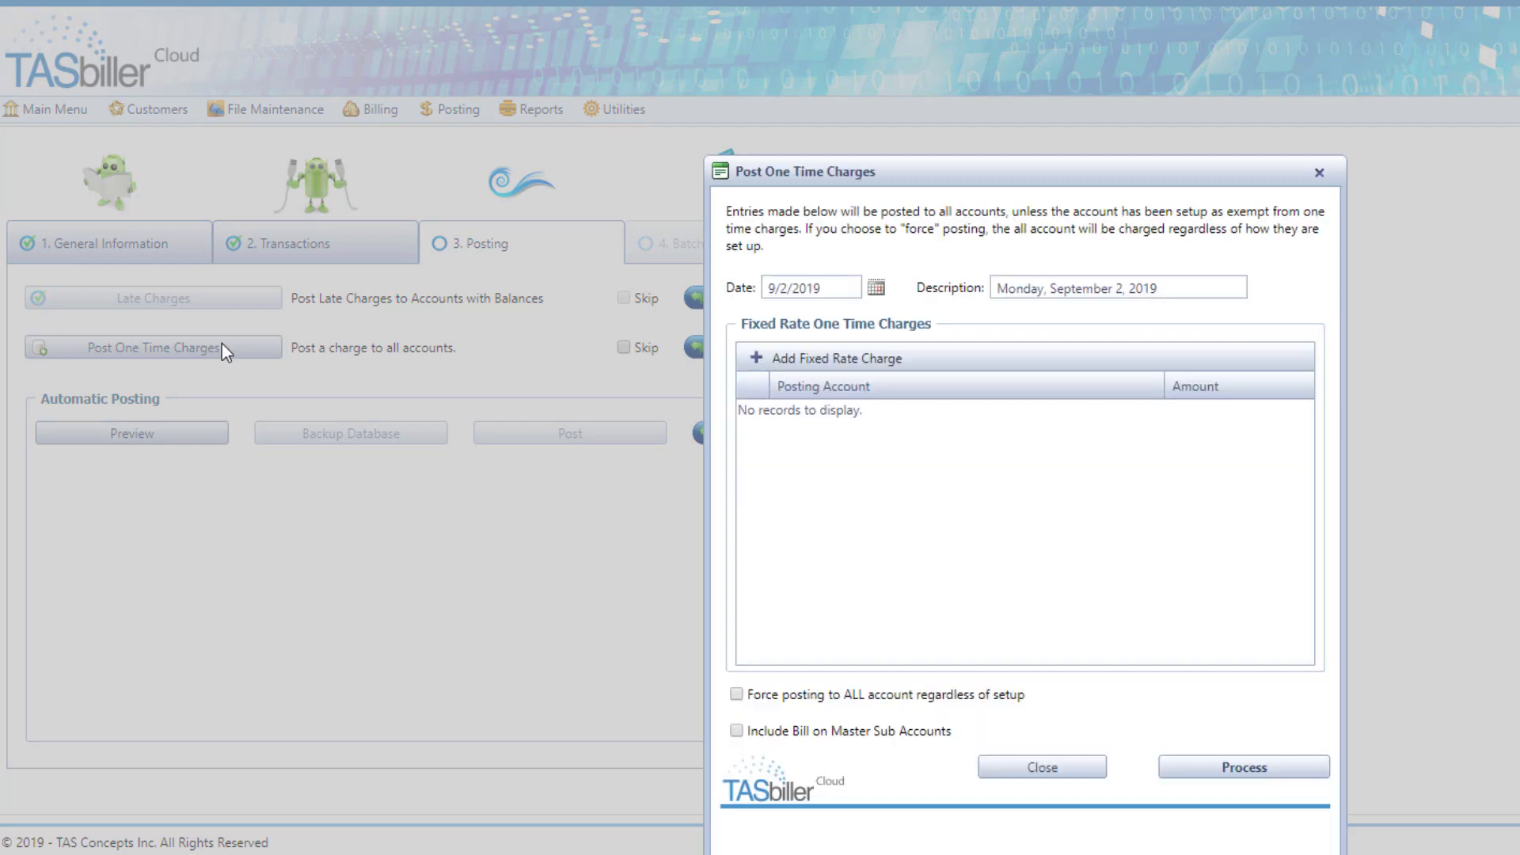
drag(1208, 293, 917, 302)
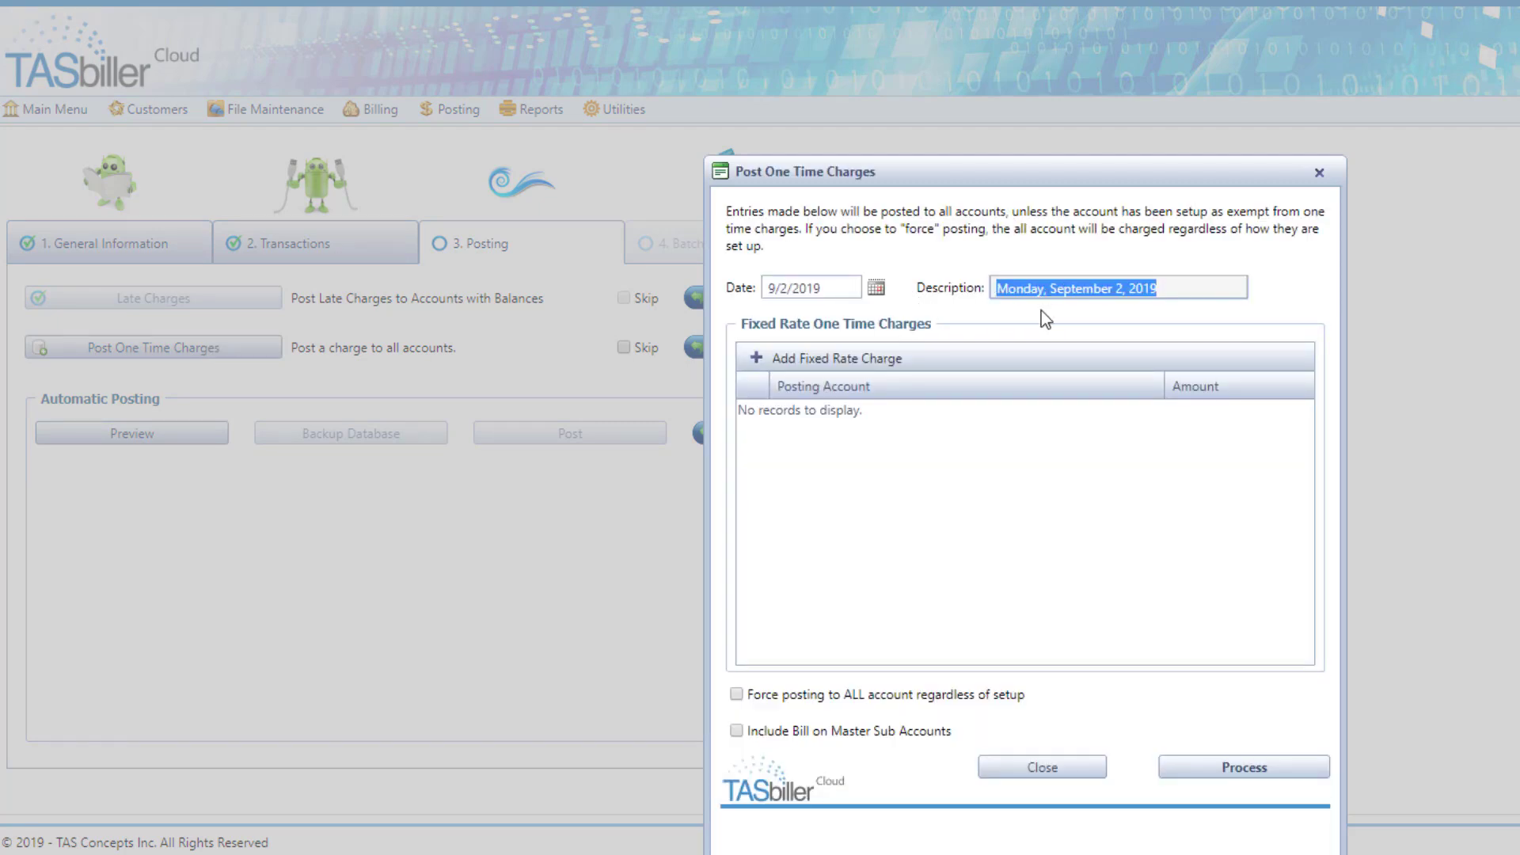
text(Labor Day)
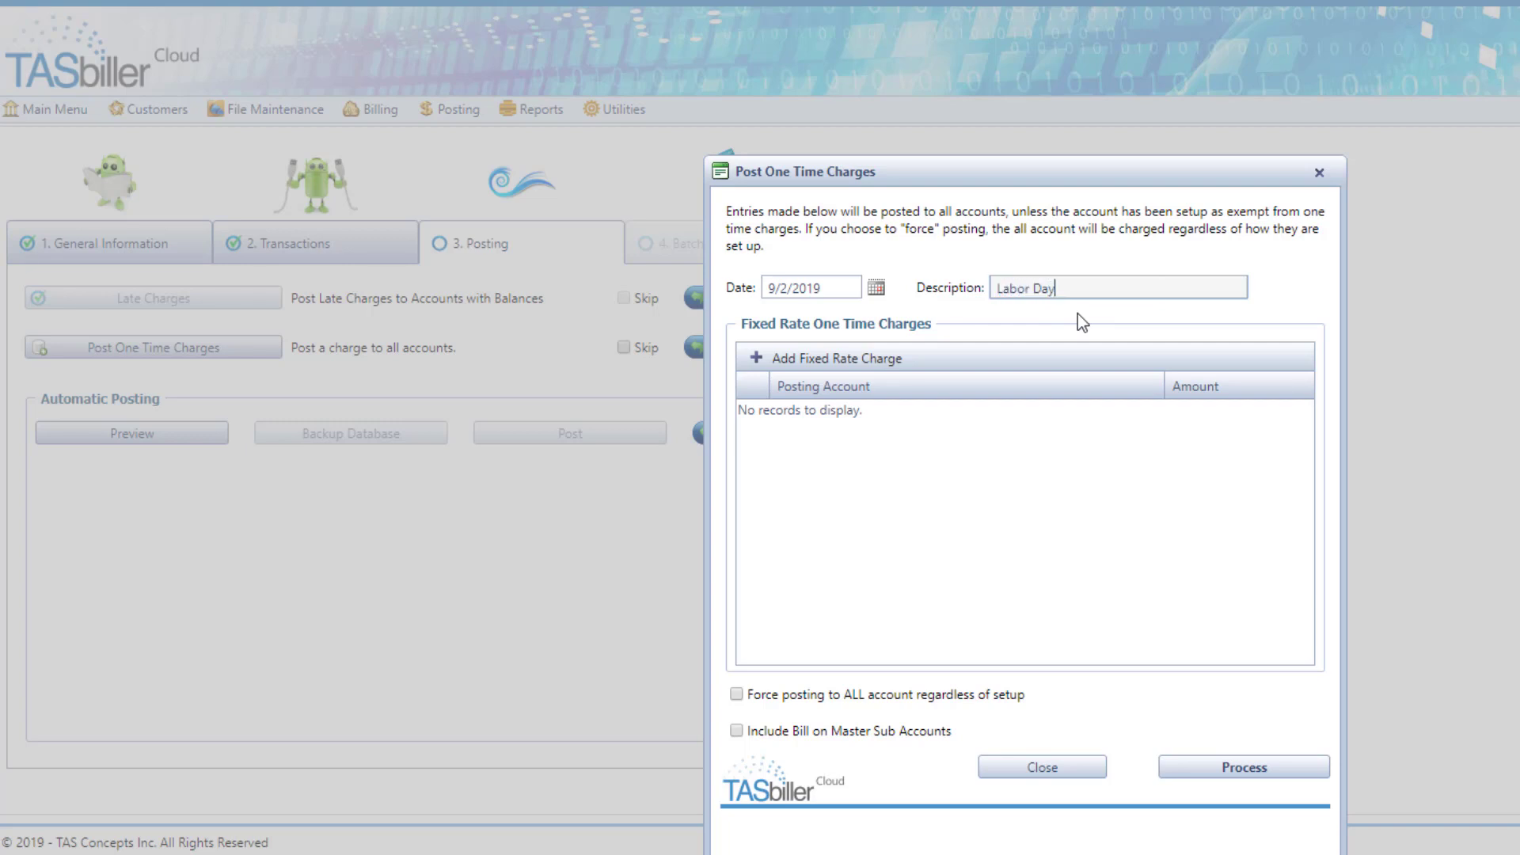
Step: Add a fixed rate Holiday Fee of 10.00, include the bill on master sub accounts, and process the one-time charge
click(843, 360)
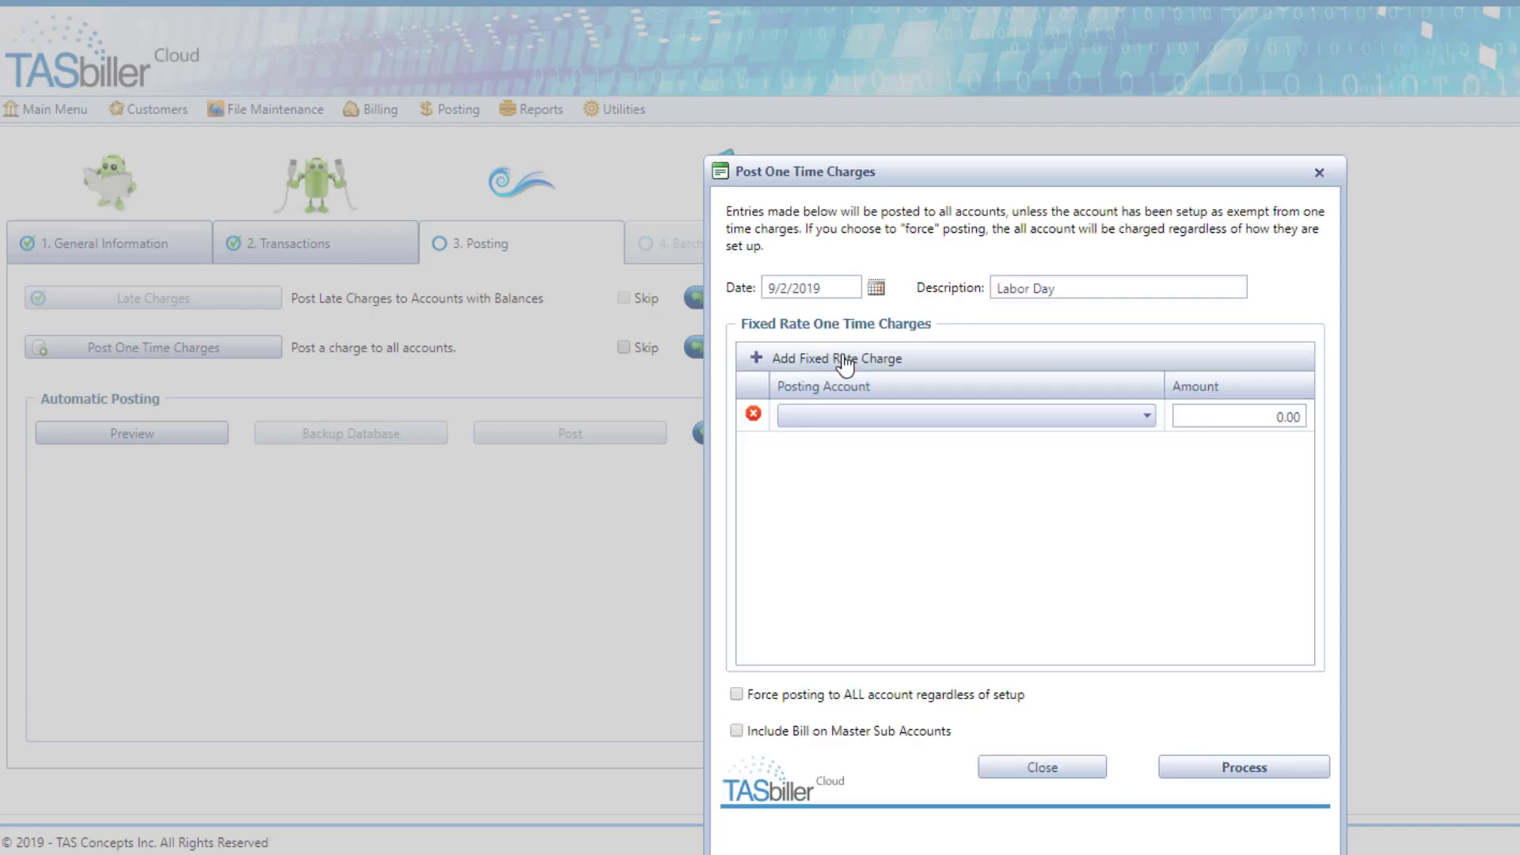
click(843, 418)
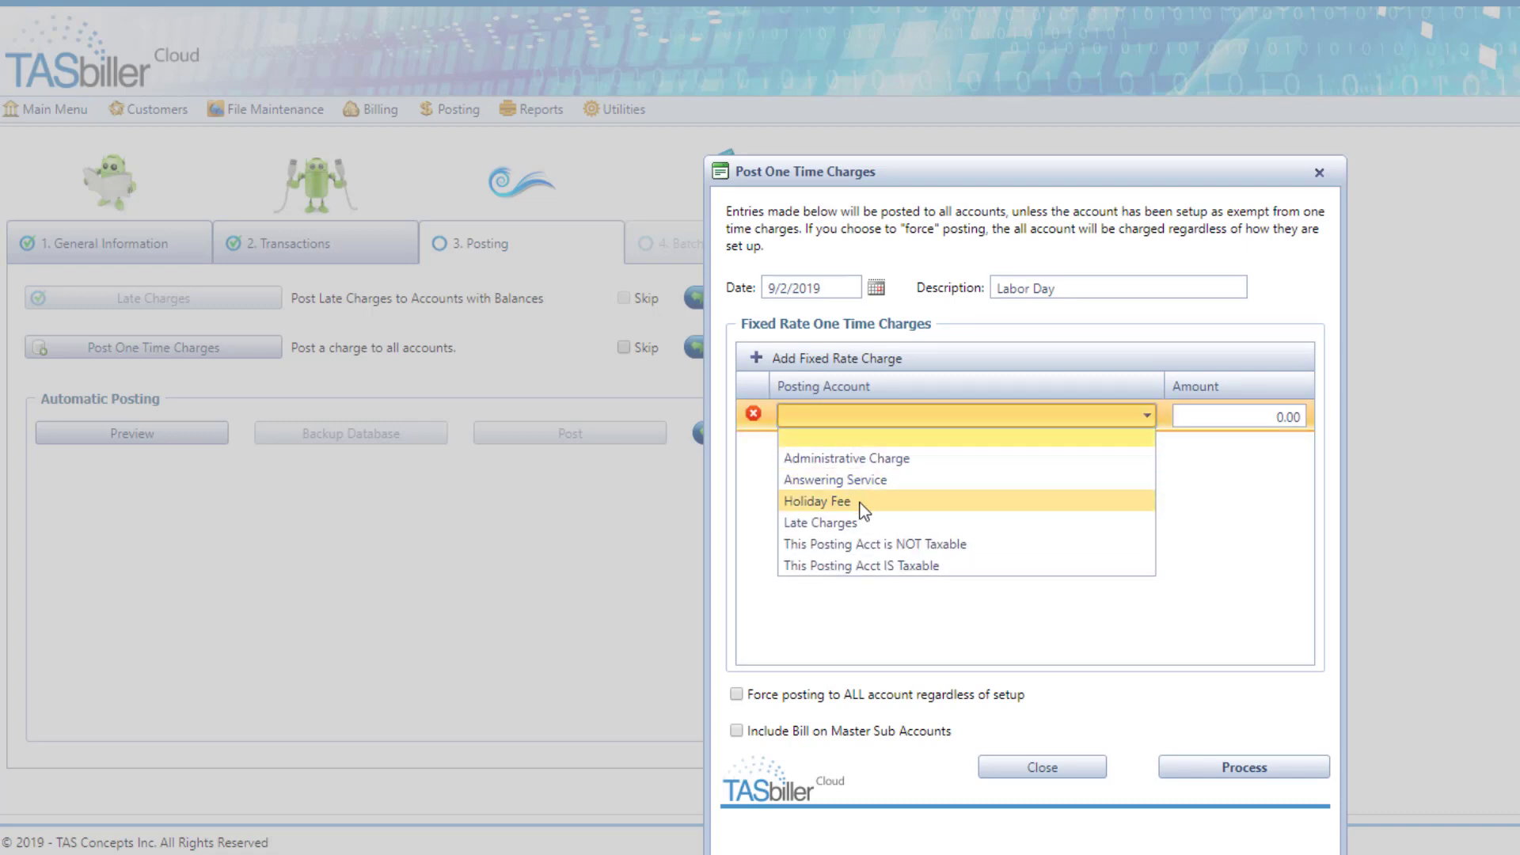
click(861, 502)
click(1218, 420)
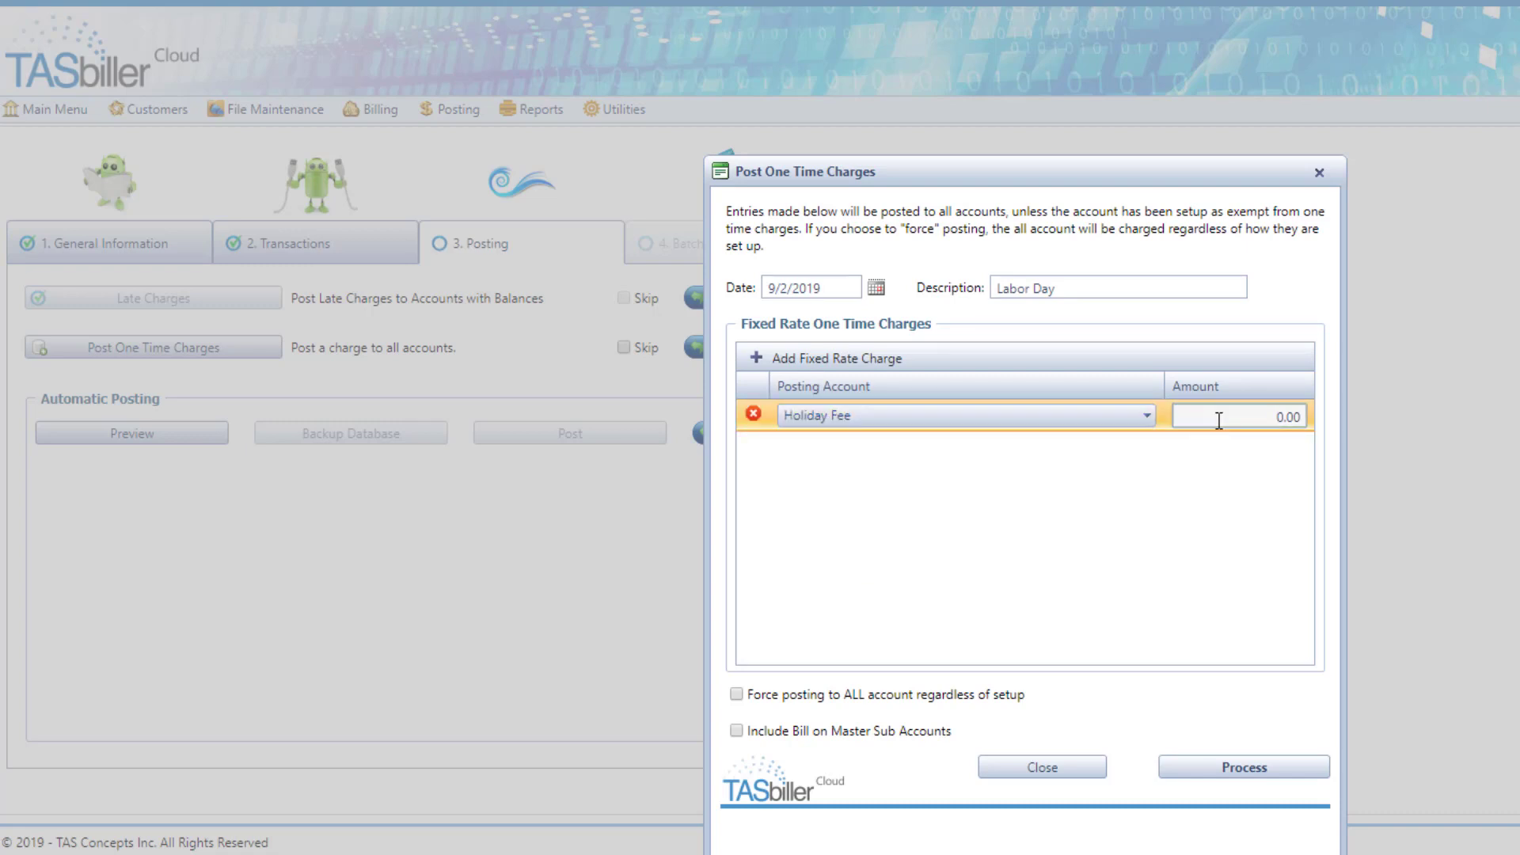
click(736, 731)
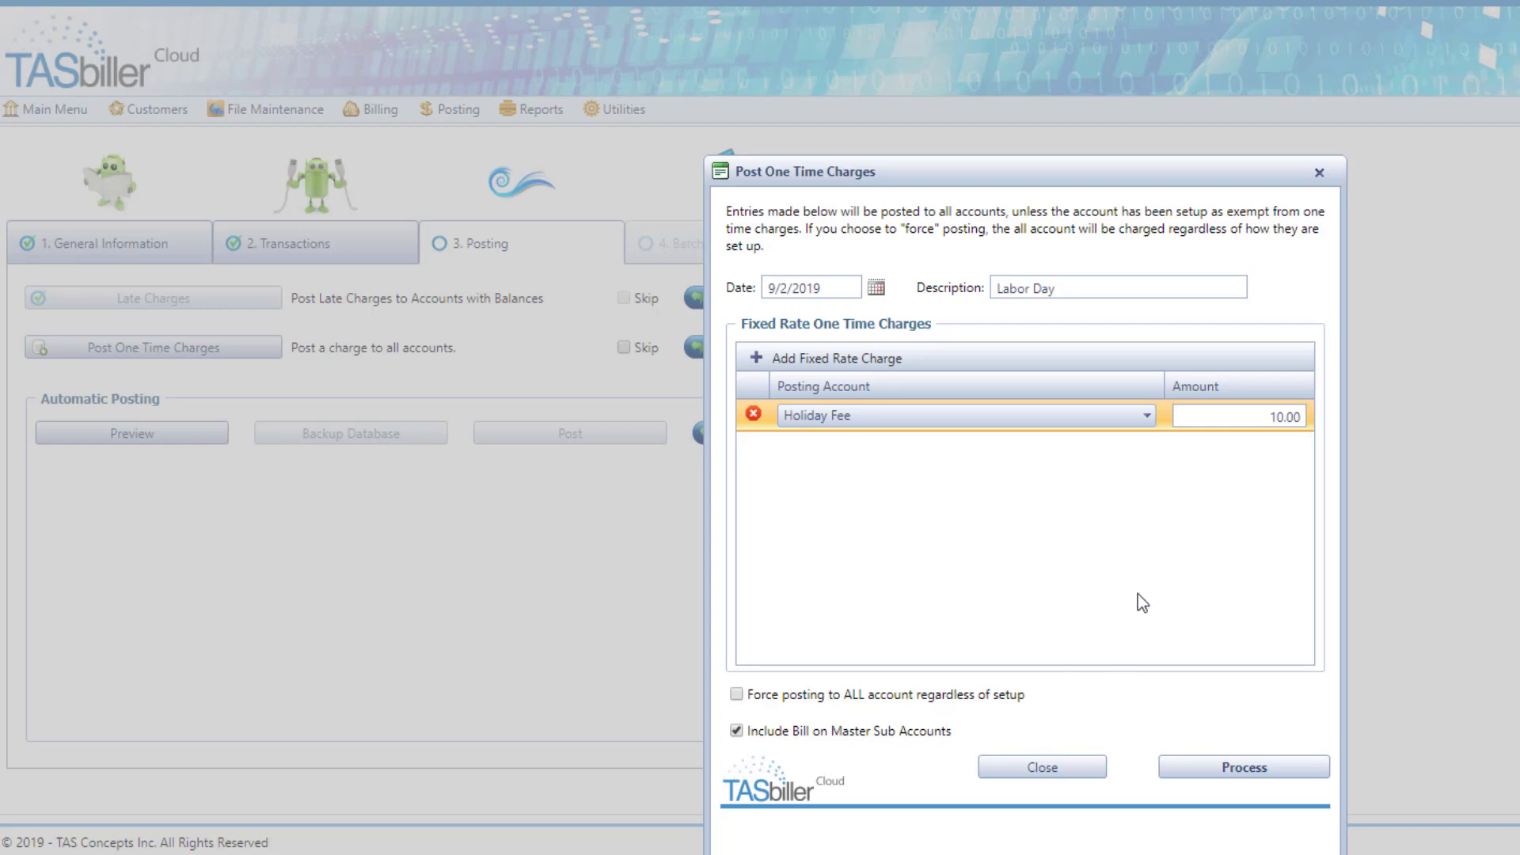
click(1245, 771)
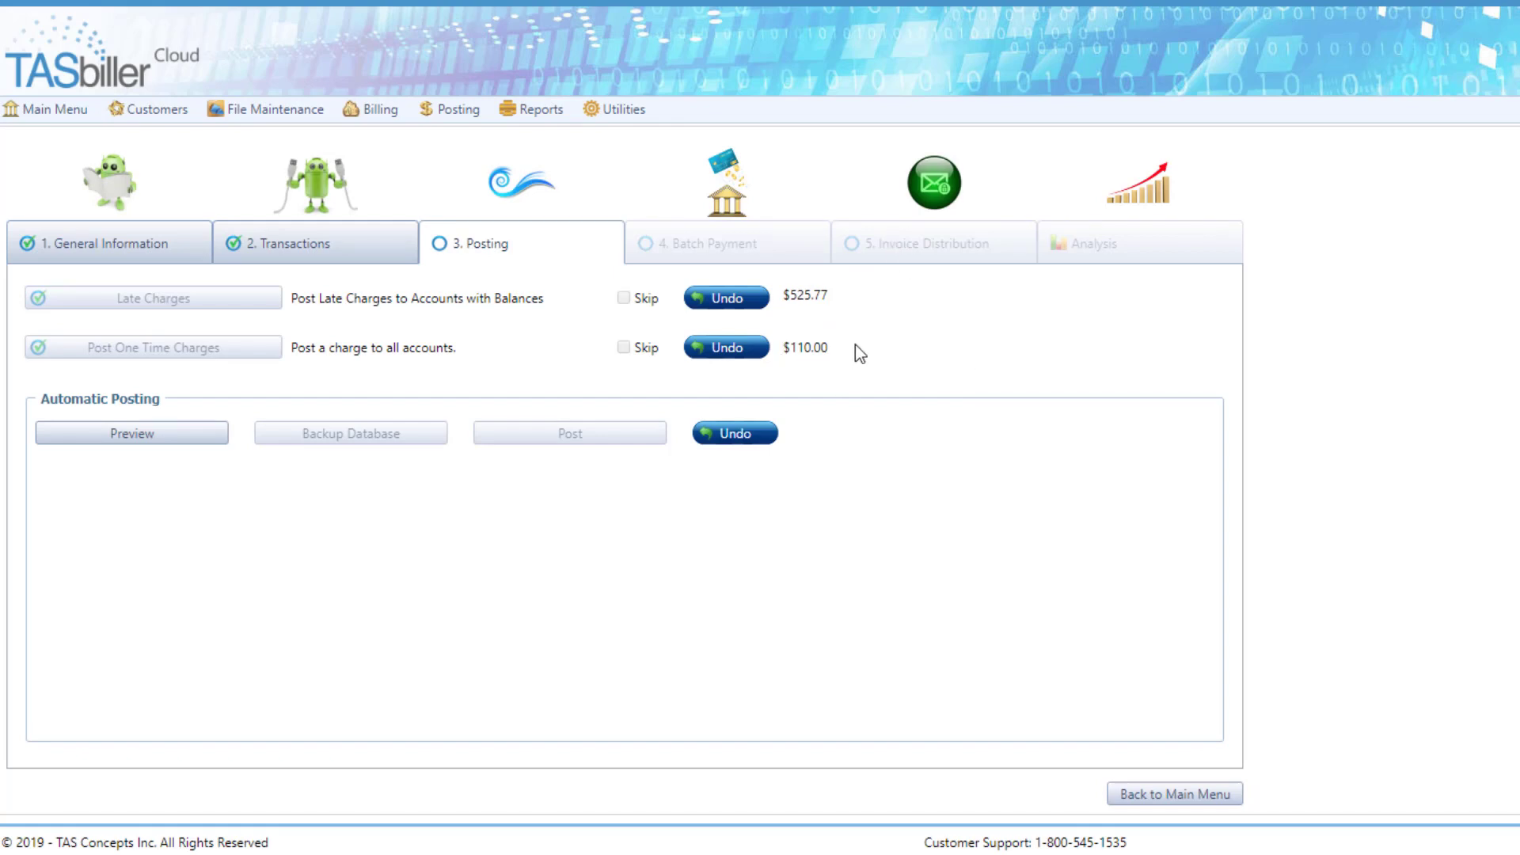
Step: Preview the automatic posting, review the account charges through the last account, and export the preview to Excel
click(179, 440)
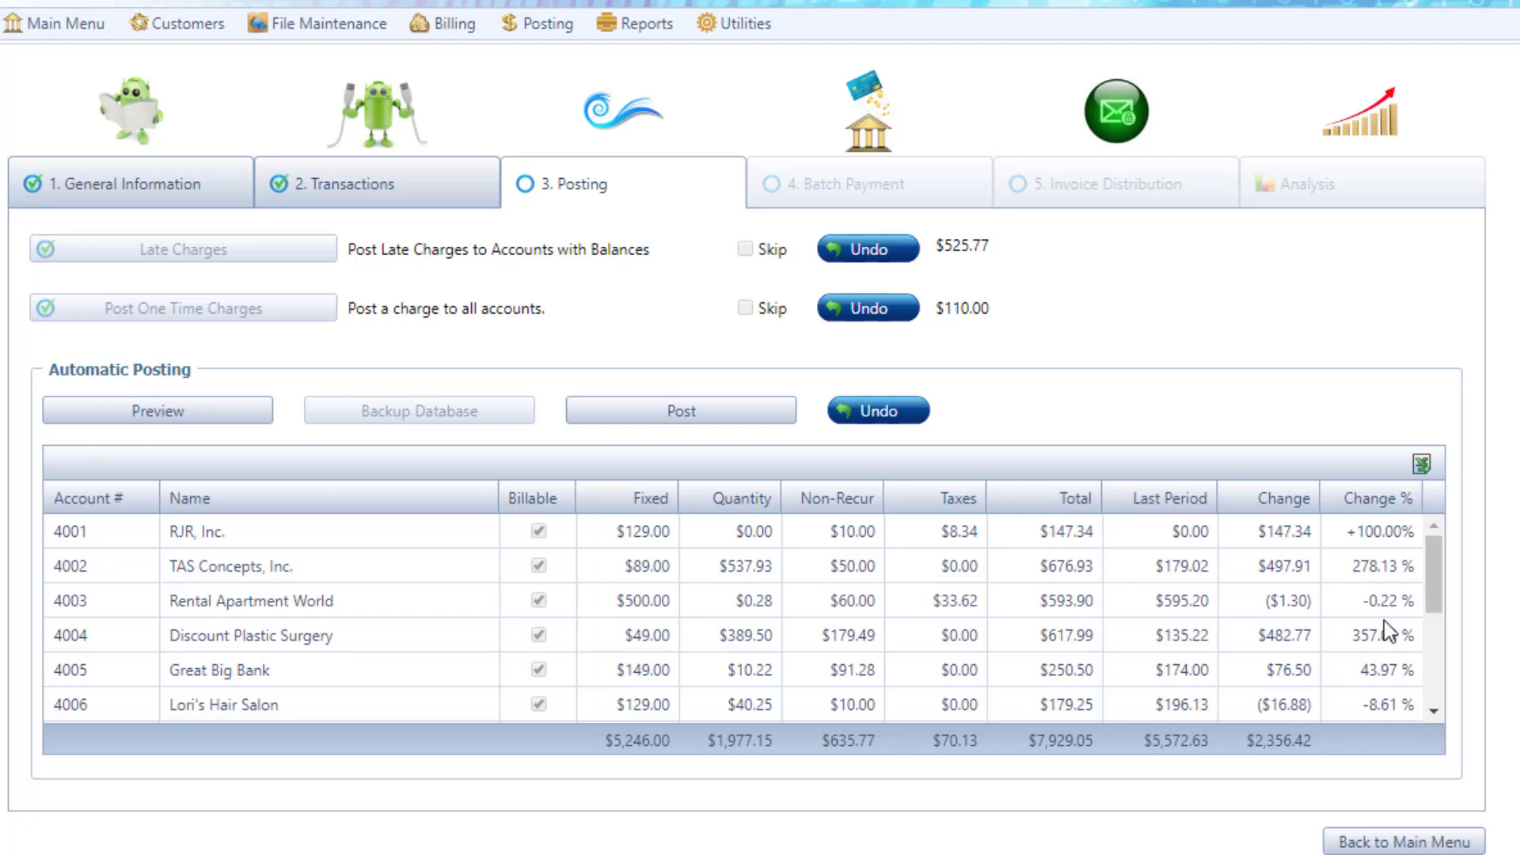
drag(1441, 564, 1424, 643)
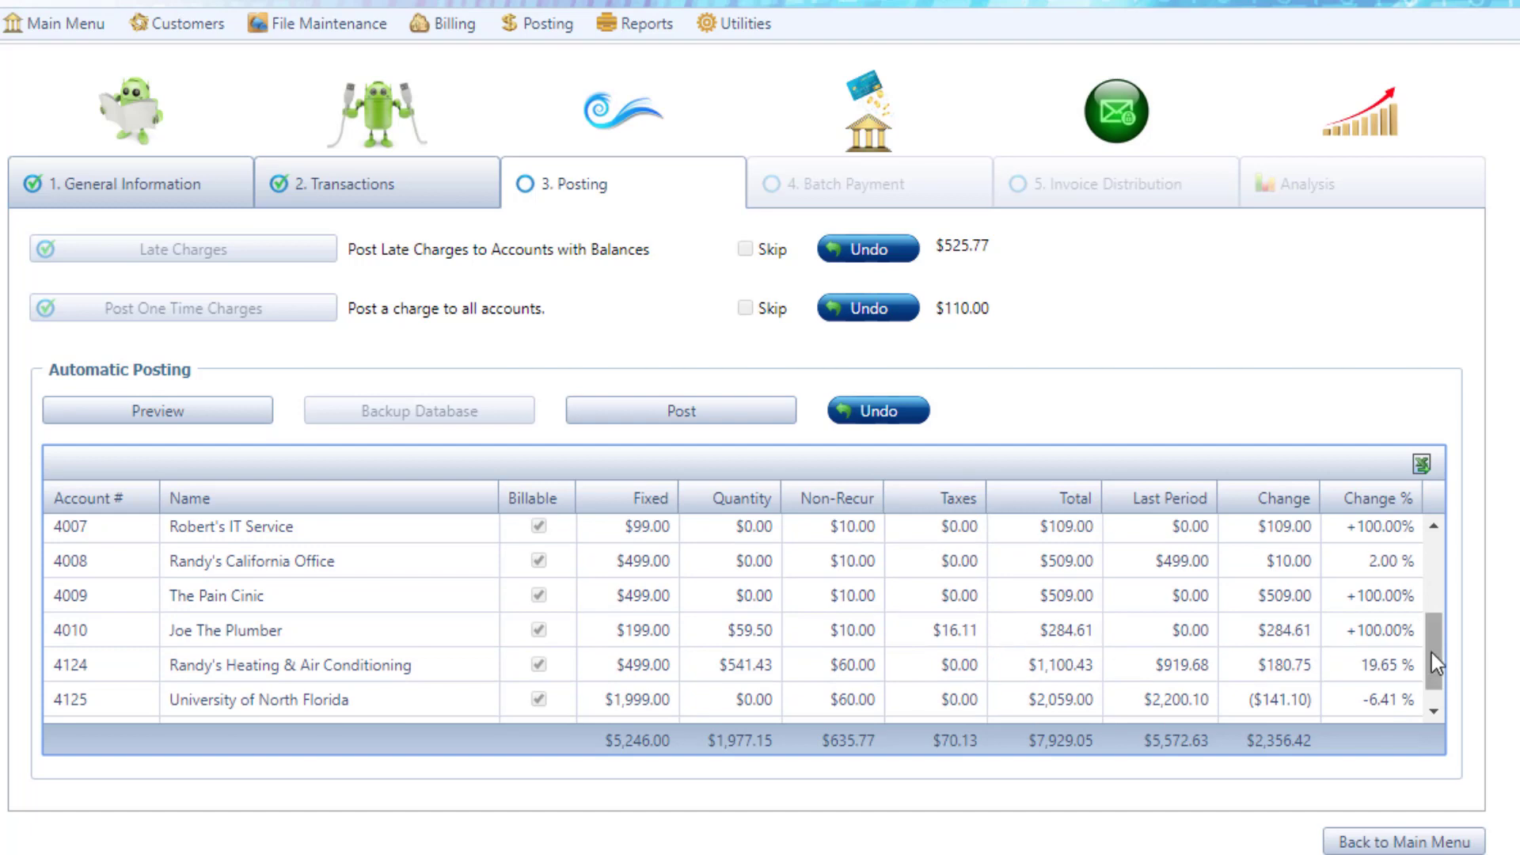
drag(1431, 654, 1431, 686)
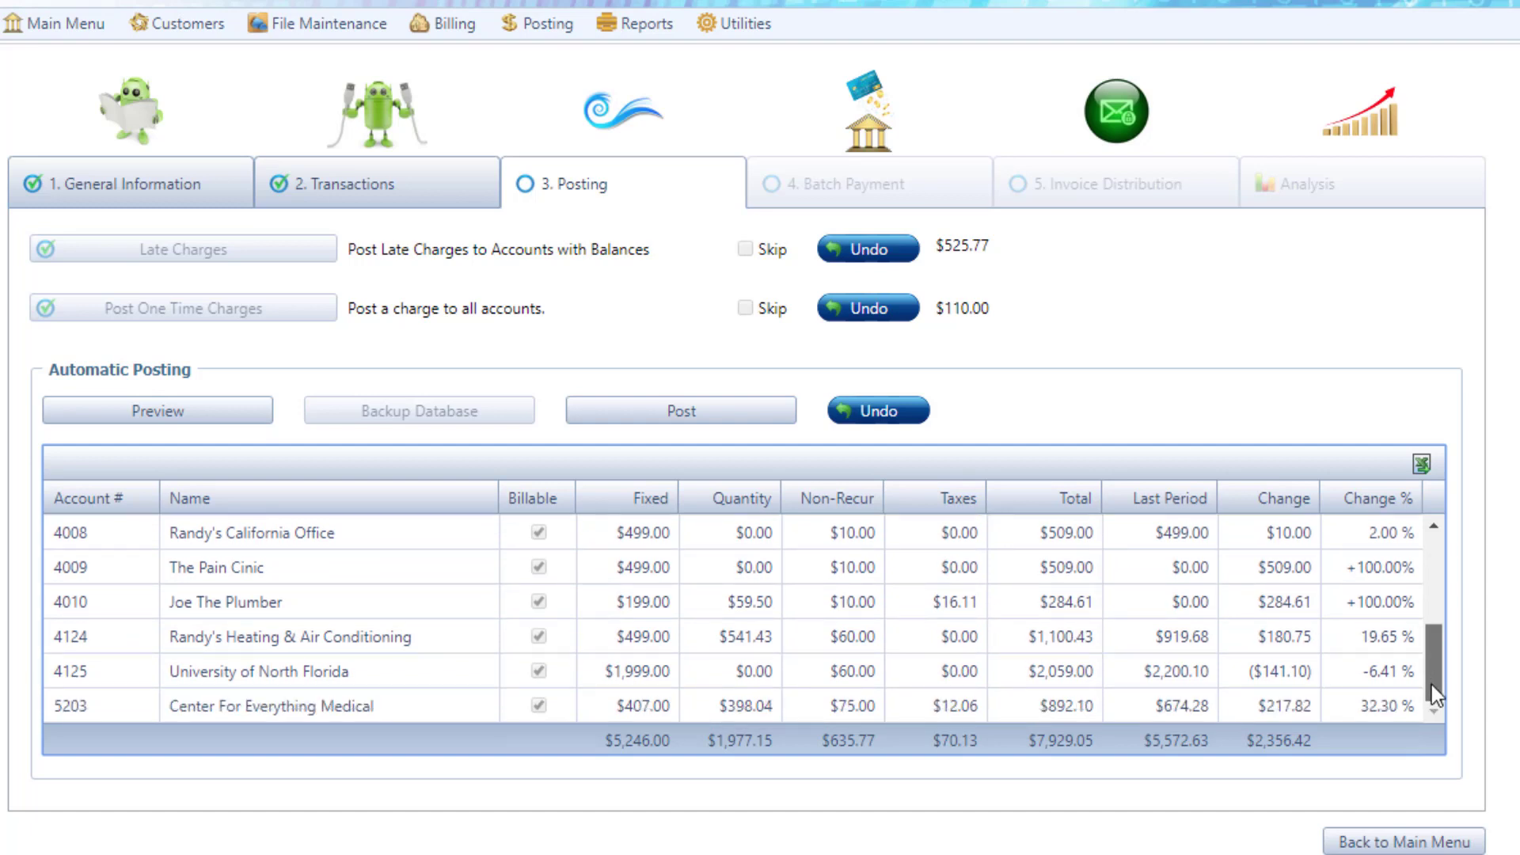
click(1422, 467)
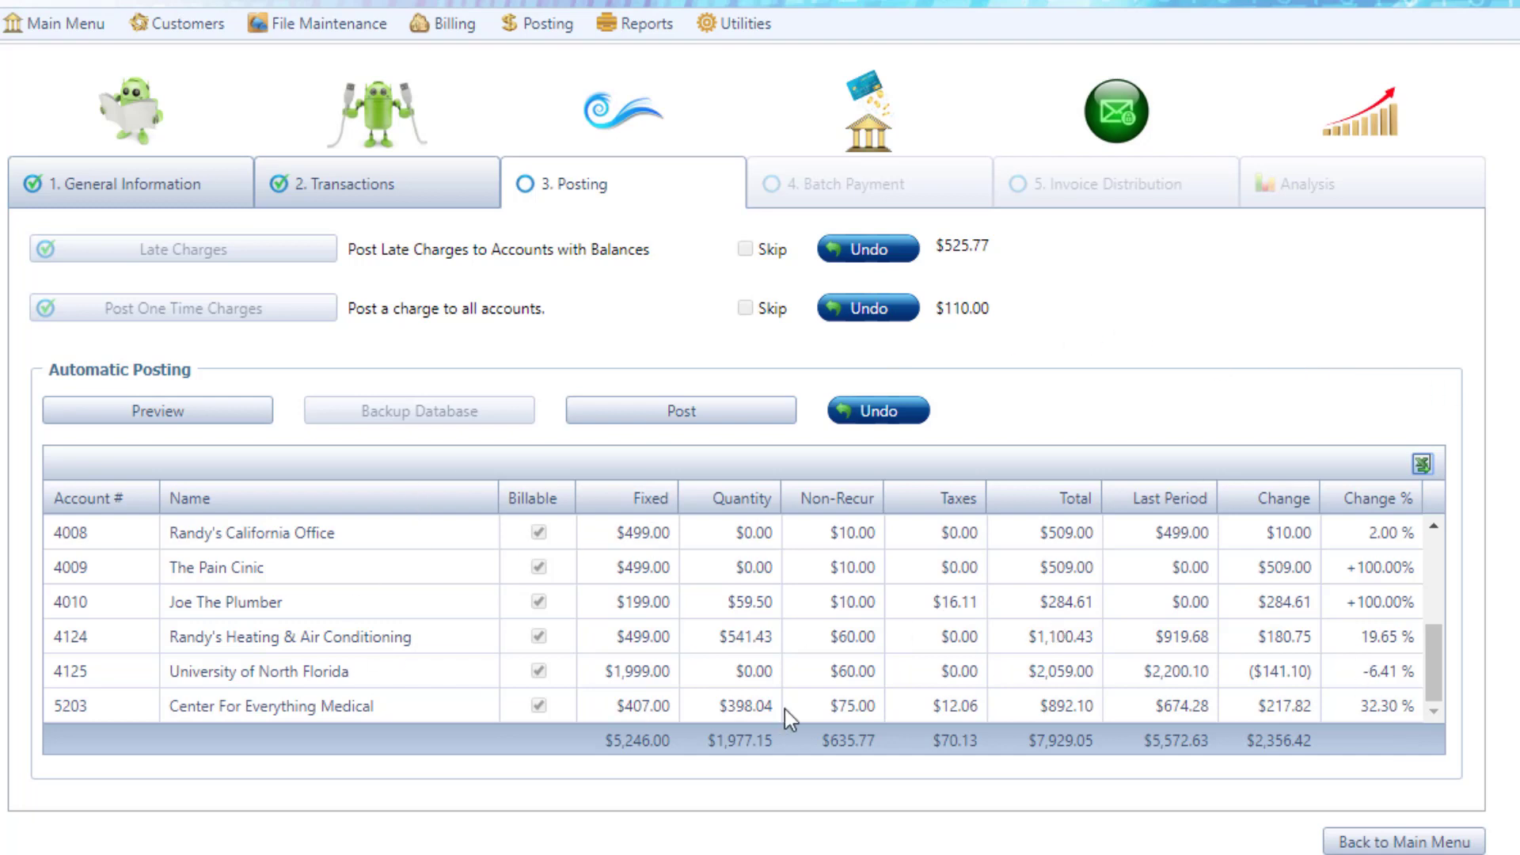
Step: Post the automatic charges and preview the automatic credit card payments in the batch payment stage
click(679, 413)
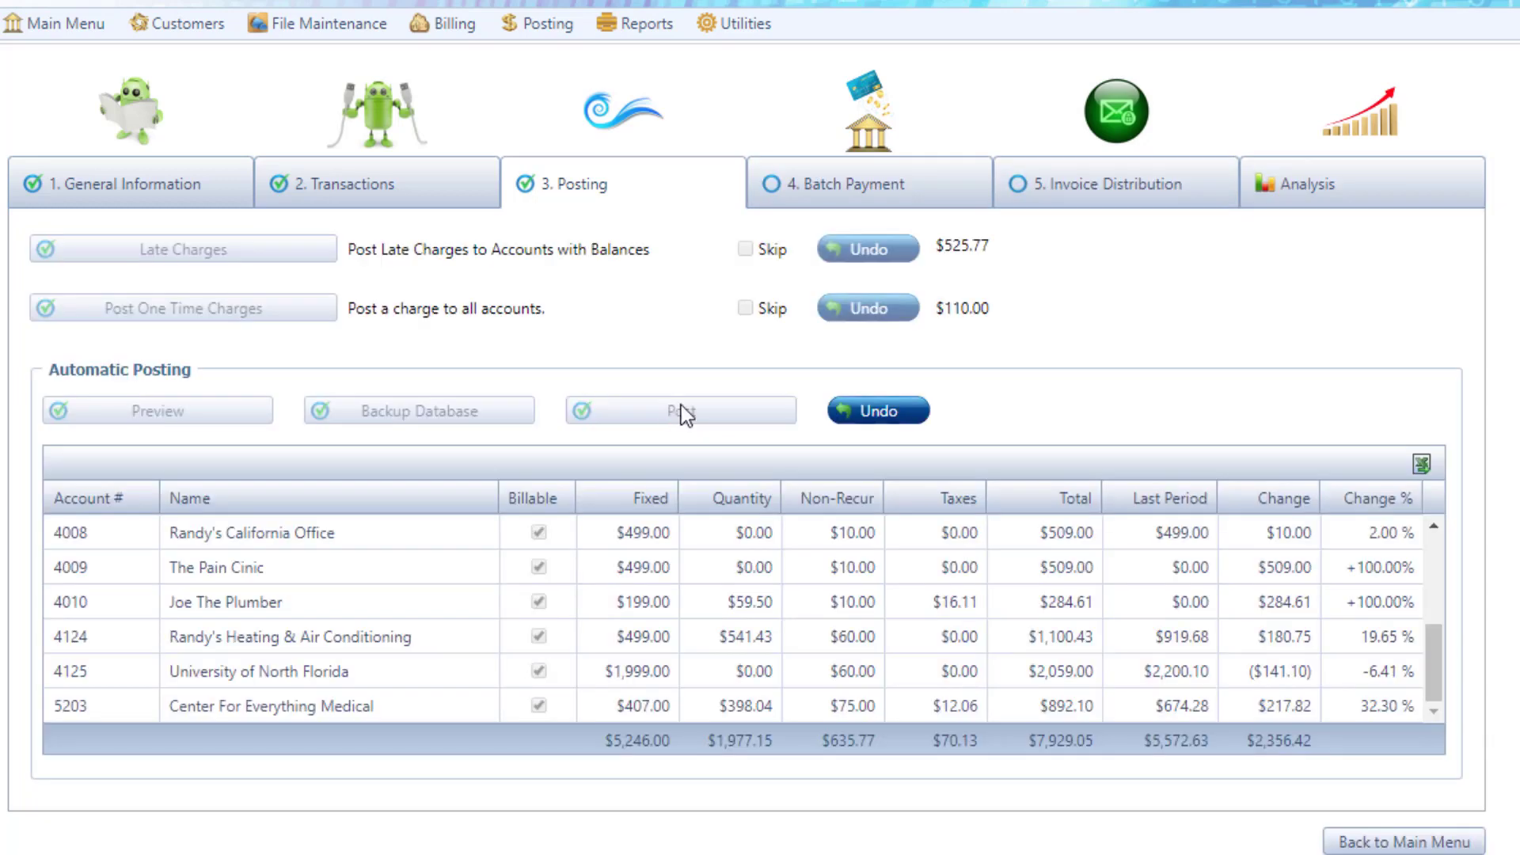
click(873, 194)
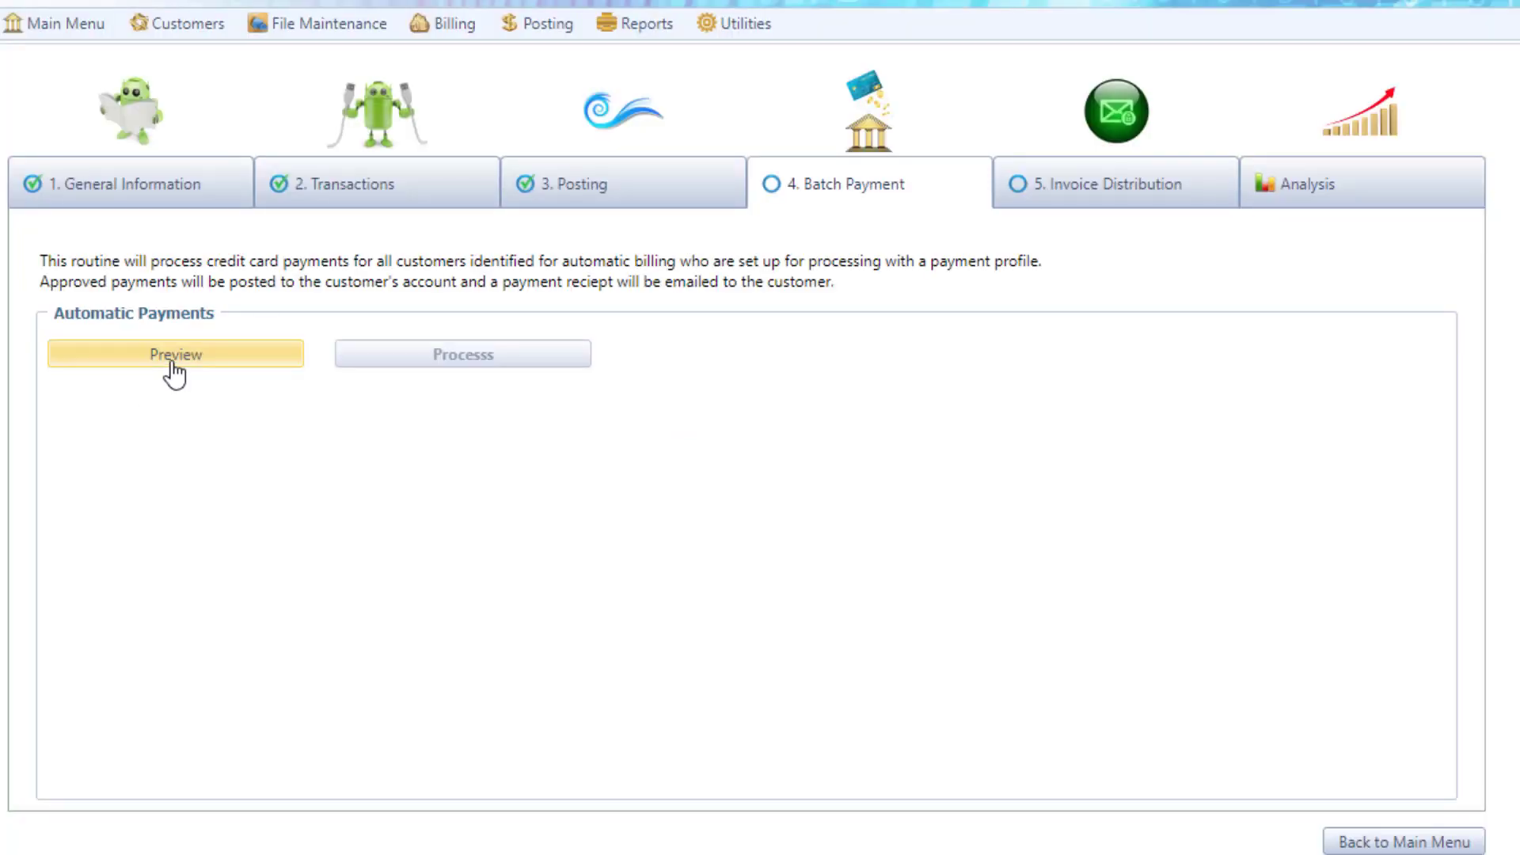
click(173, 362)
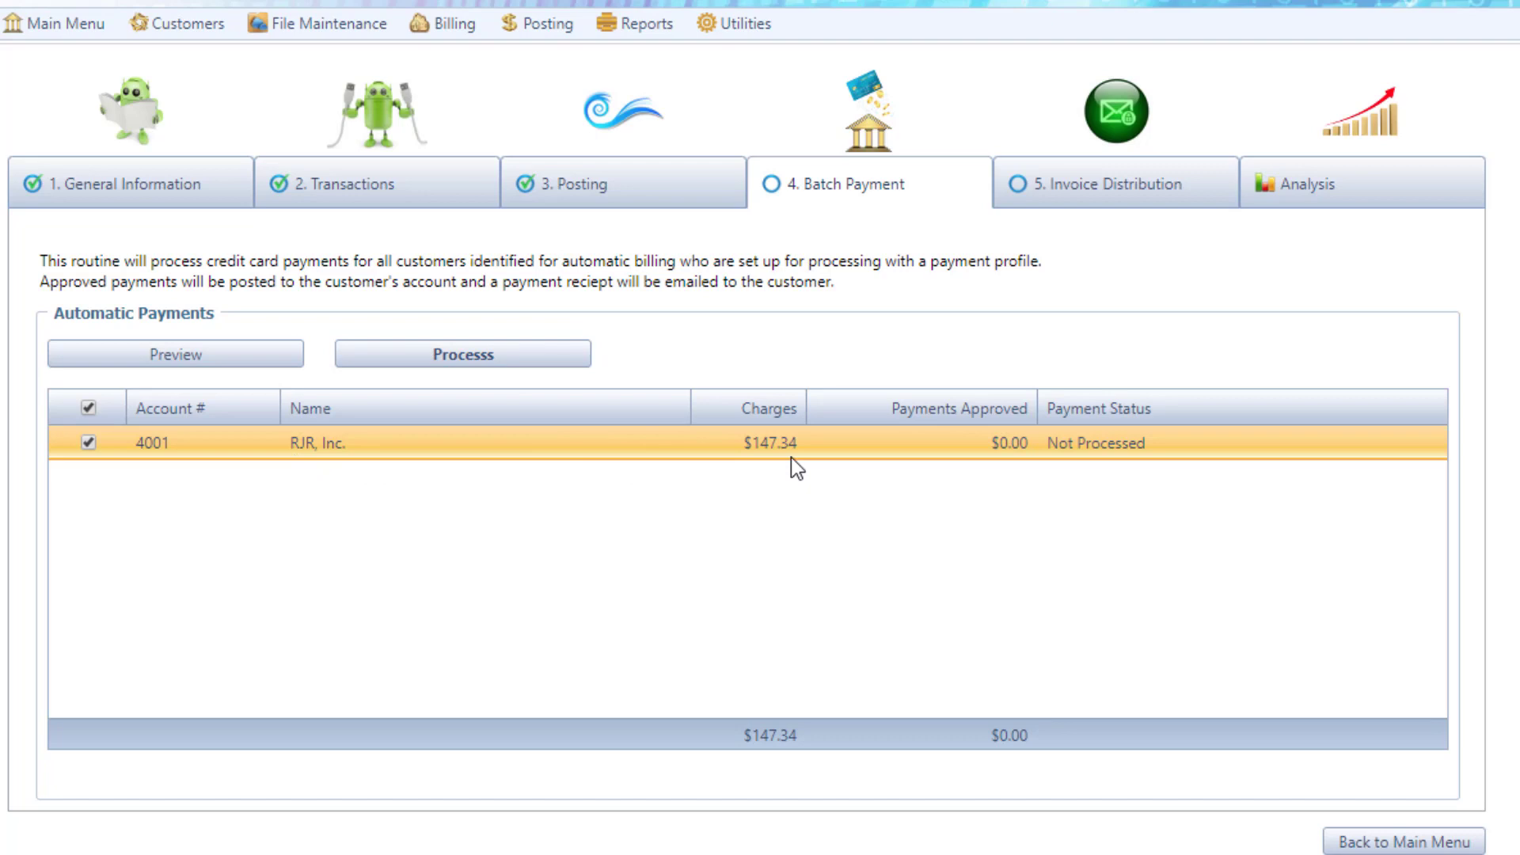
Step: In the invoice distribution stage, disable re-sending unpaid invoices from prior periods and open the invoice preview
click(1130, 190)
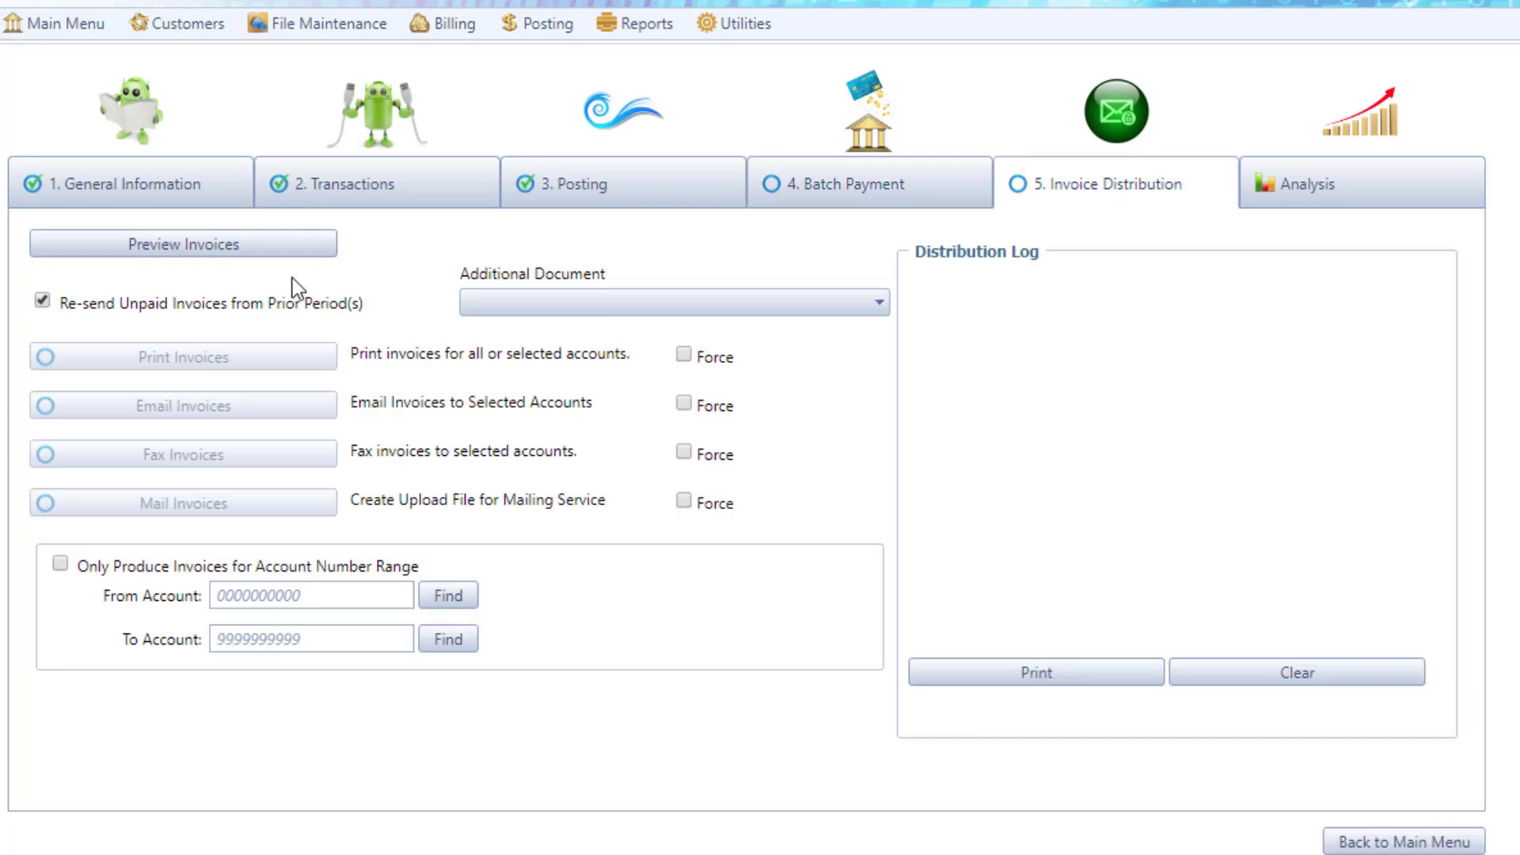
click(41, 301)
click(183, 245)
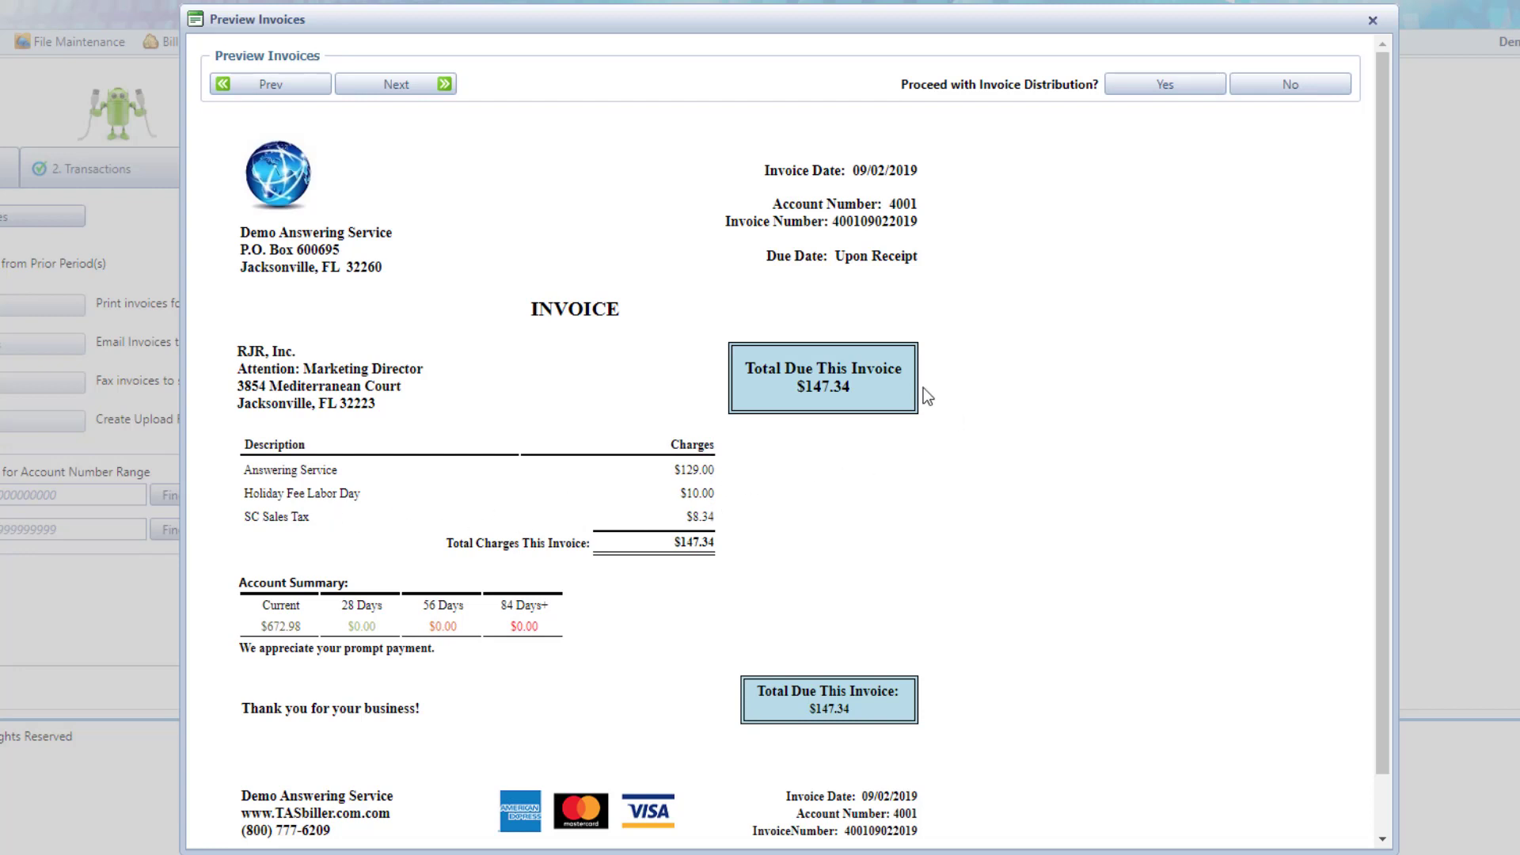
Step: Page through the previewed invoices to the one for Discount Plastic Surgery and approve proceeding with invoice distribution
click(392, 83)
click(392, 82)
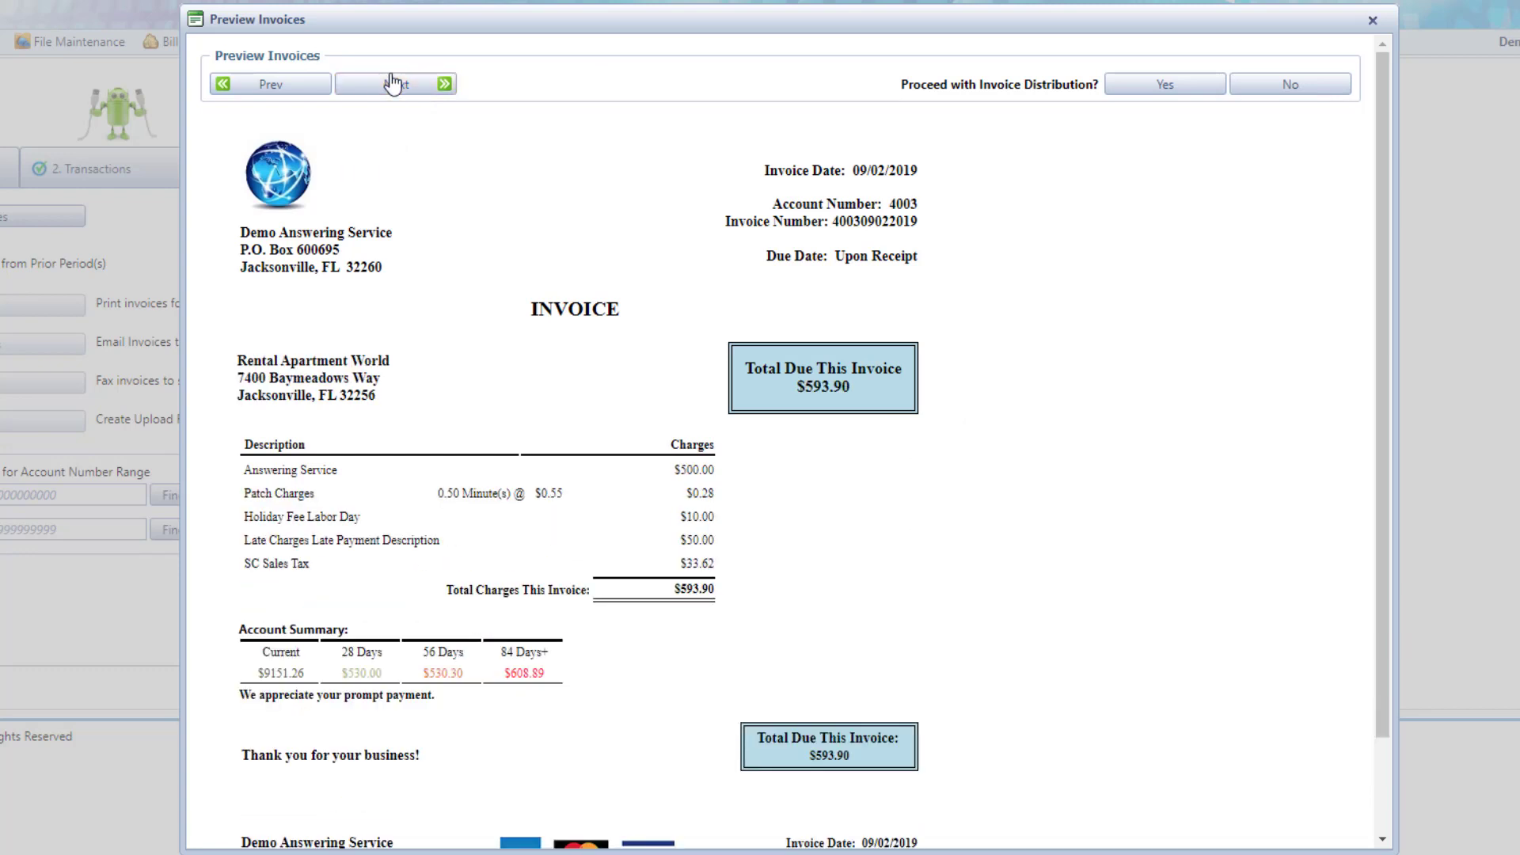
click(392, 82)
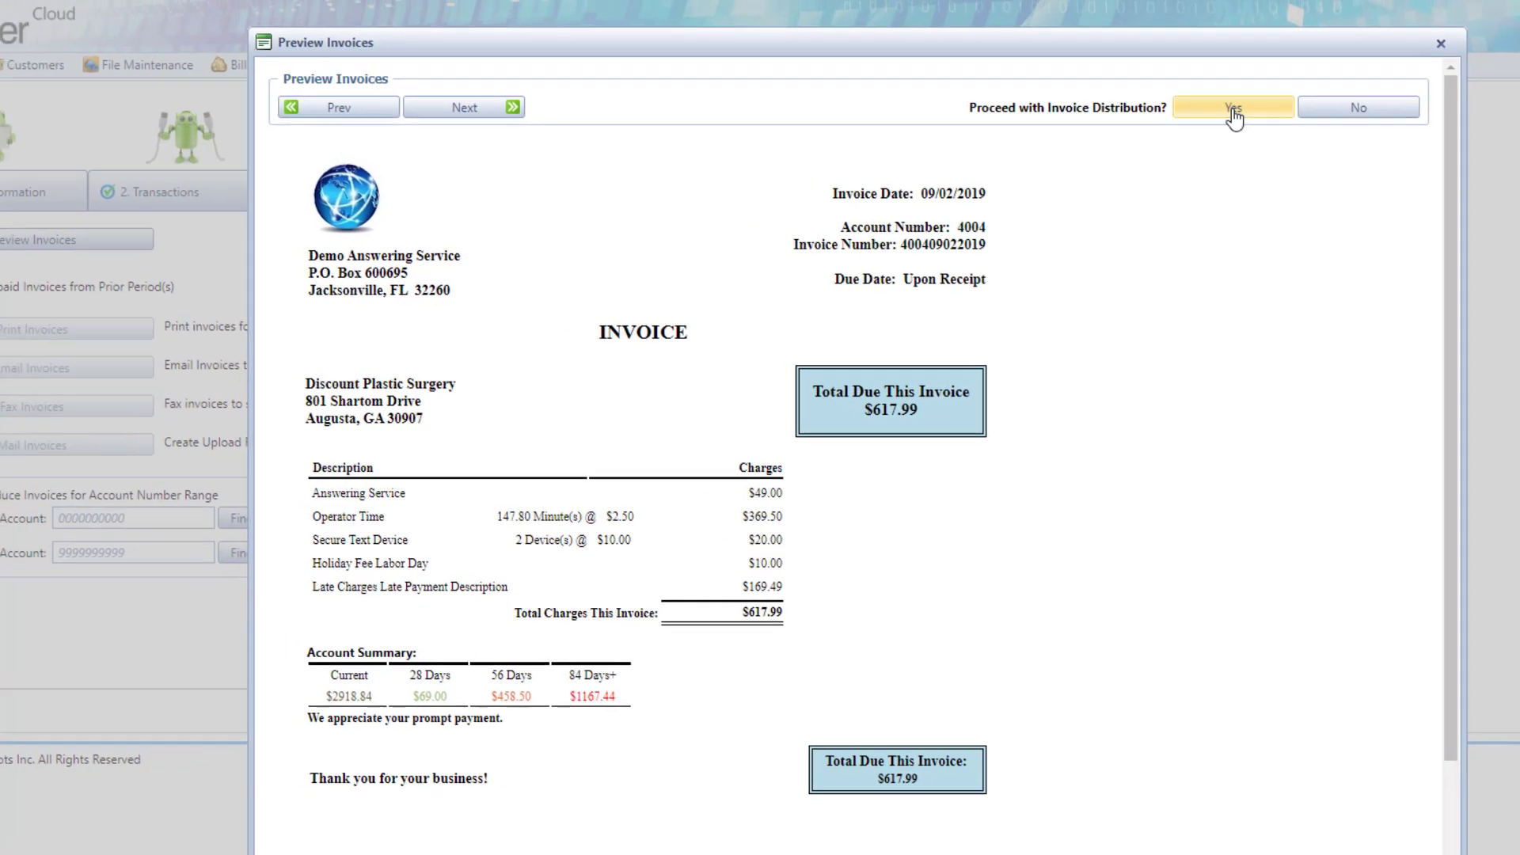
click(1163, 87)
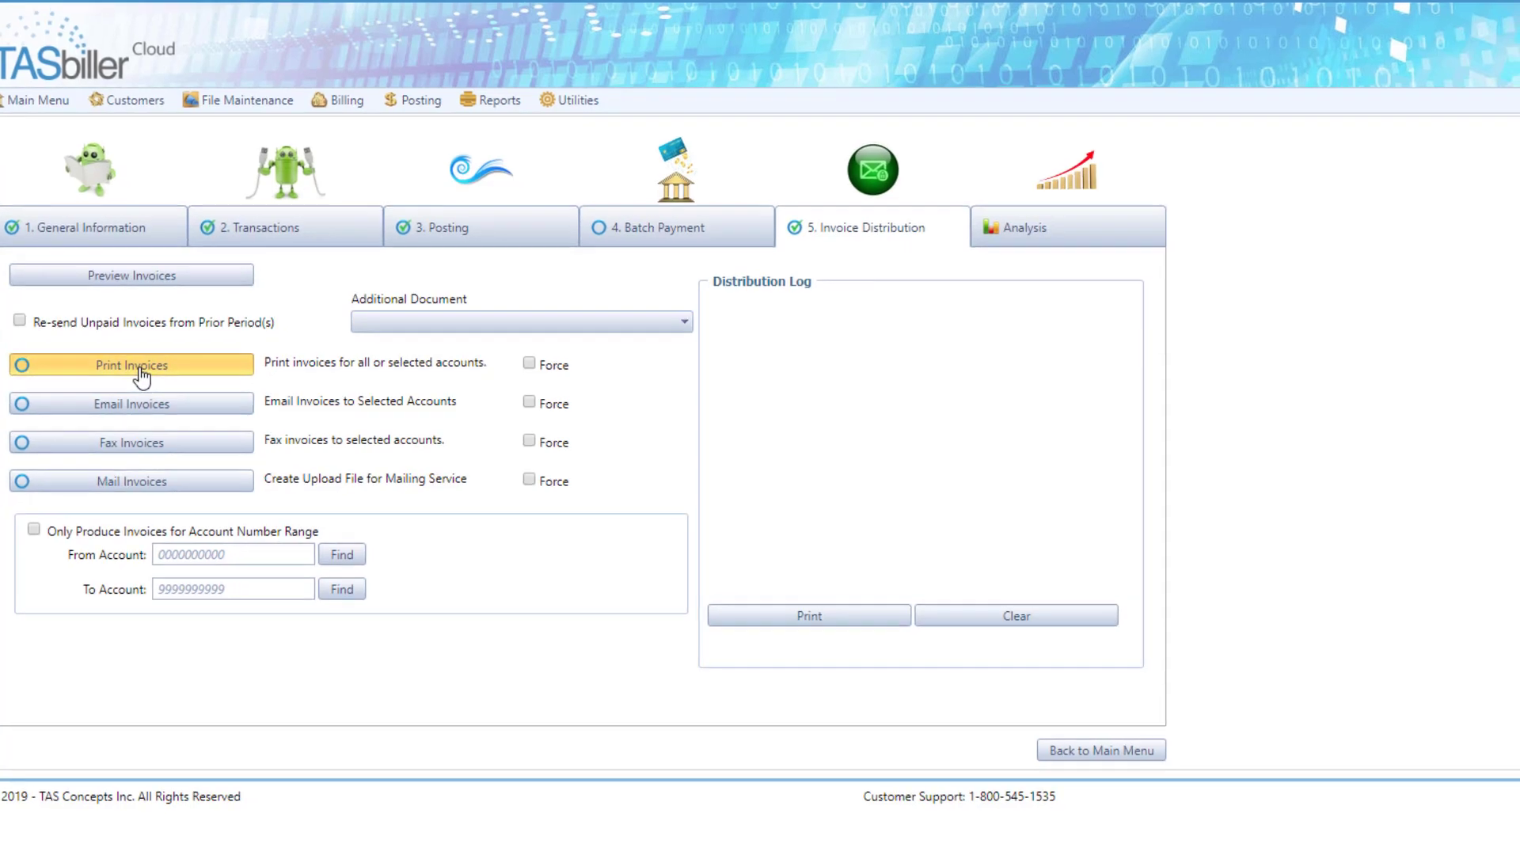
Step: Generate the invoices for printing, look over the RJR, Inc. invoice, and close the print view
click(154, 378)
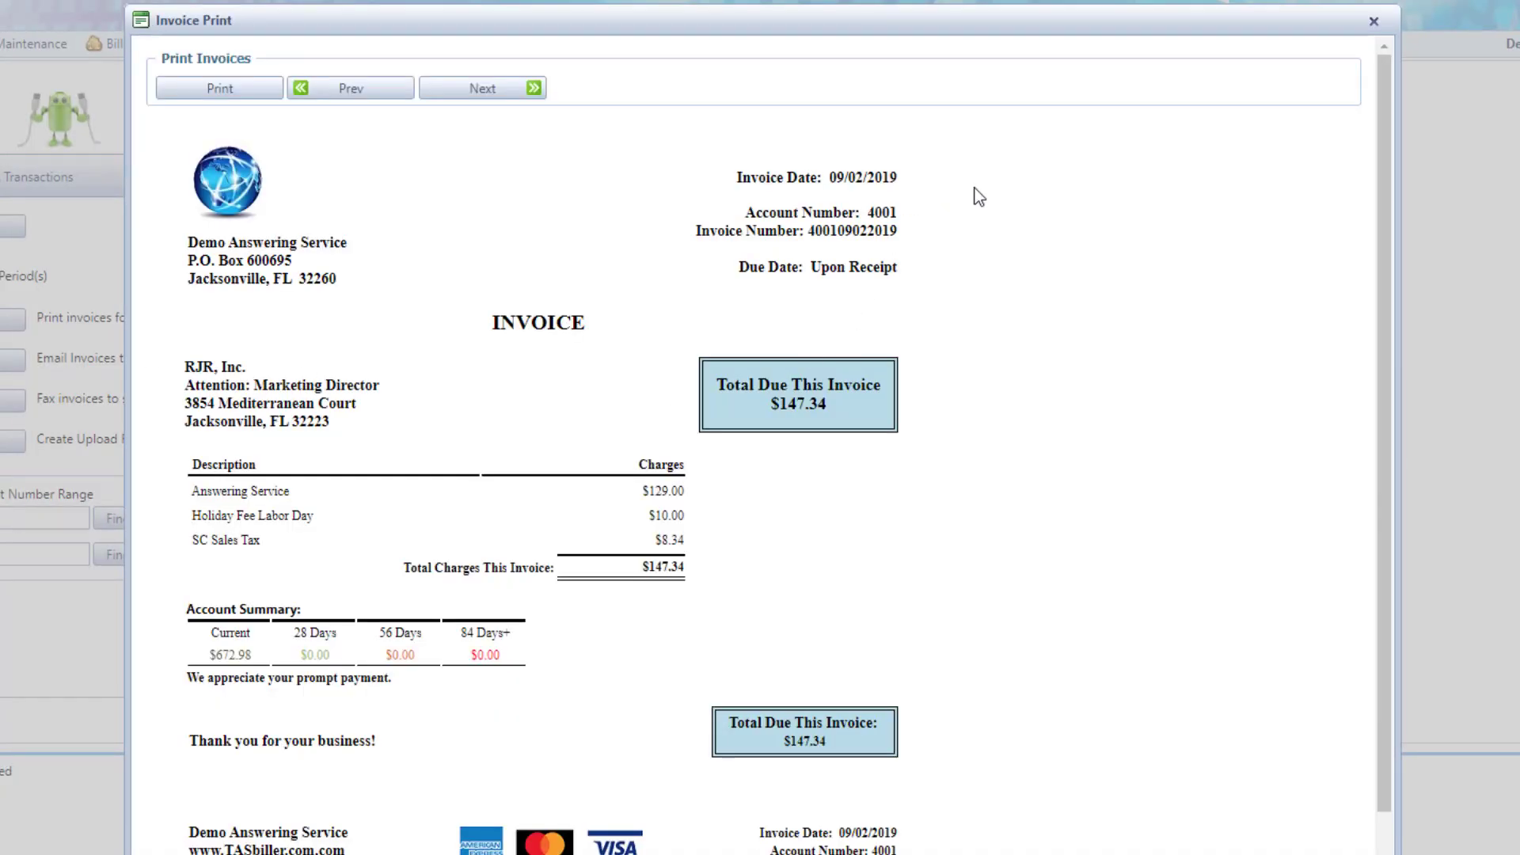
scroll(979, 197, down, 1)
scroll(980, 196, up, 1)
click(1373, 21)
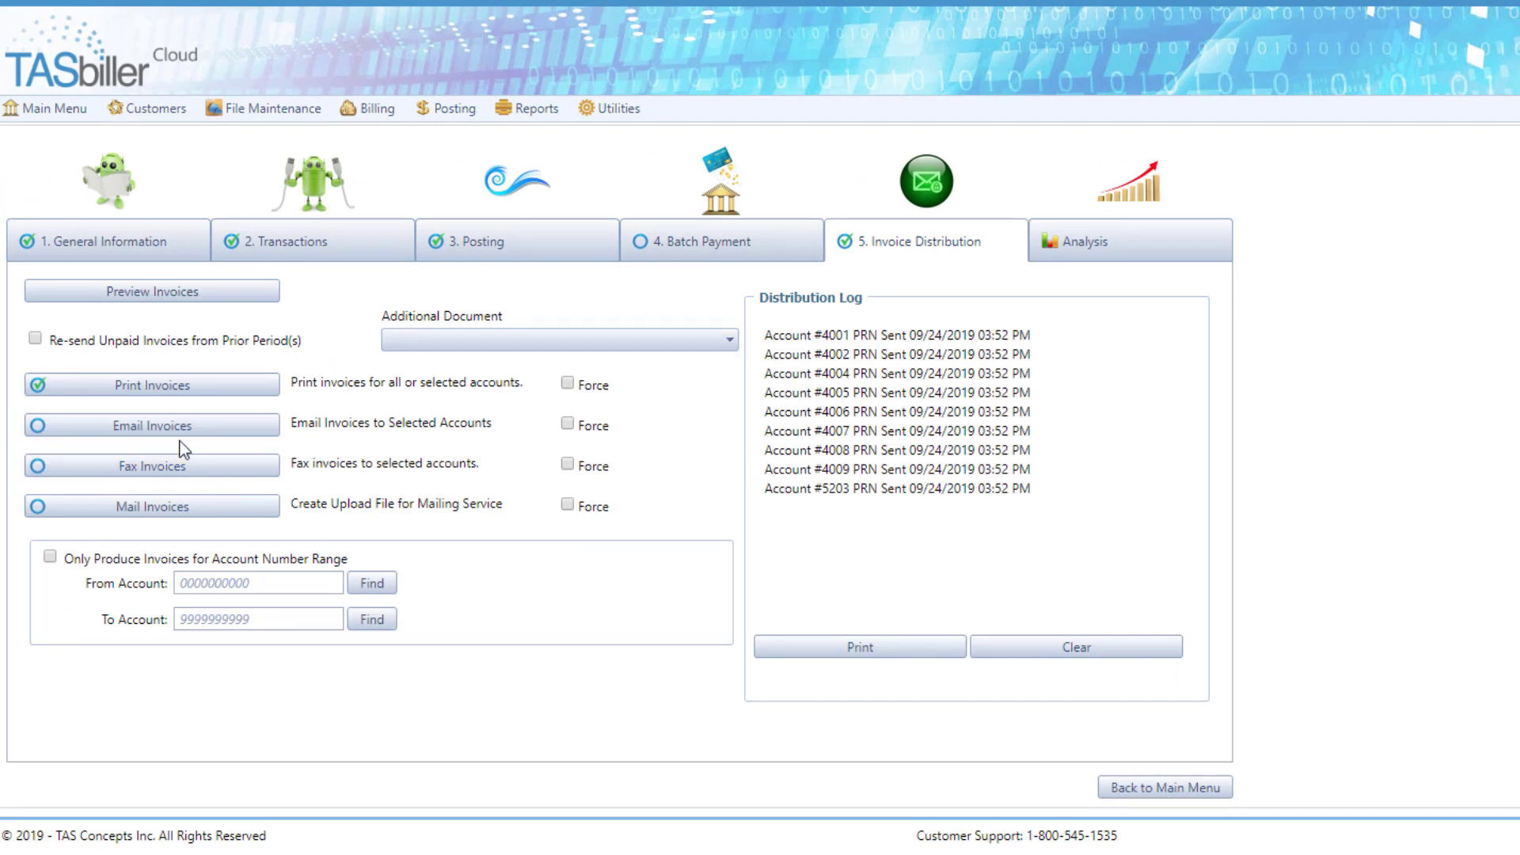
Step: Email the invoices to the selected accounts and review the email entries in the distribution log
click(159, 431)
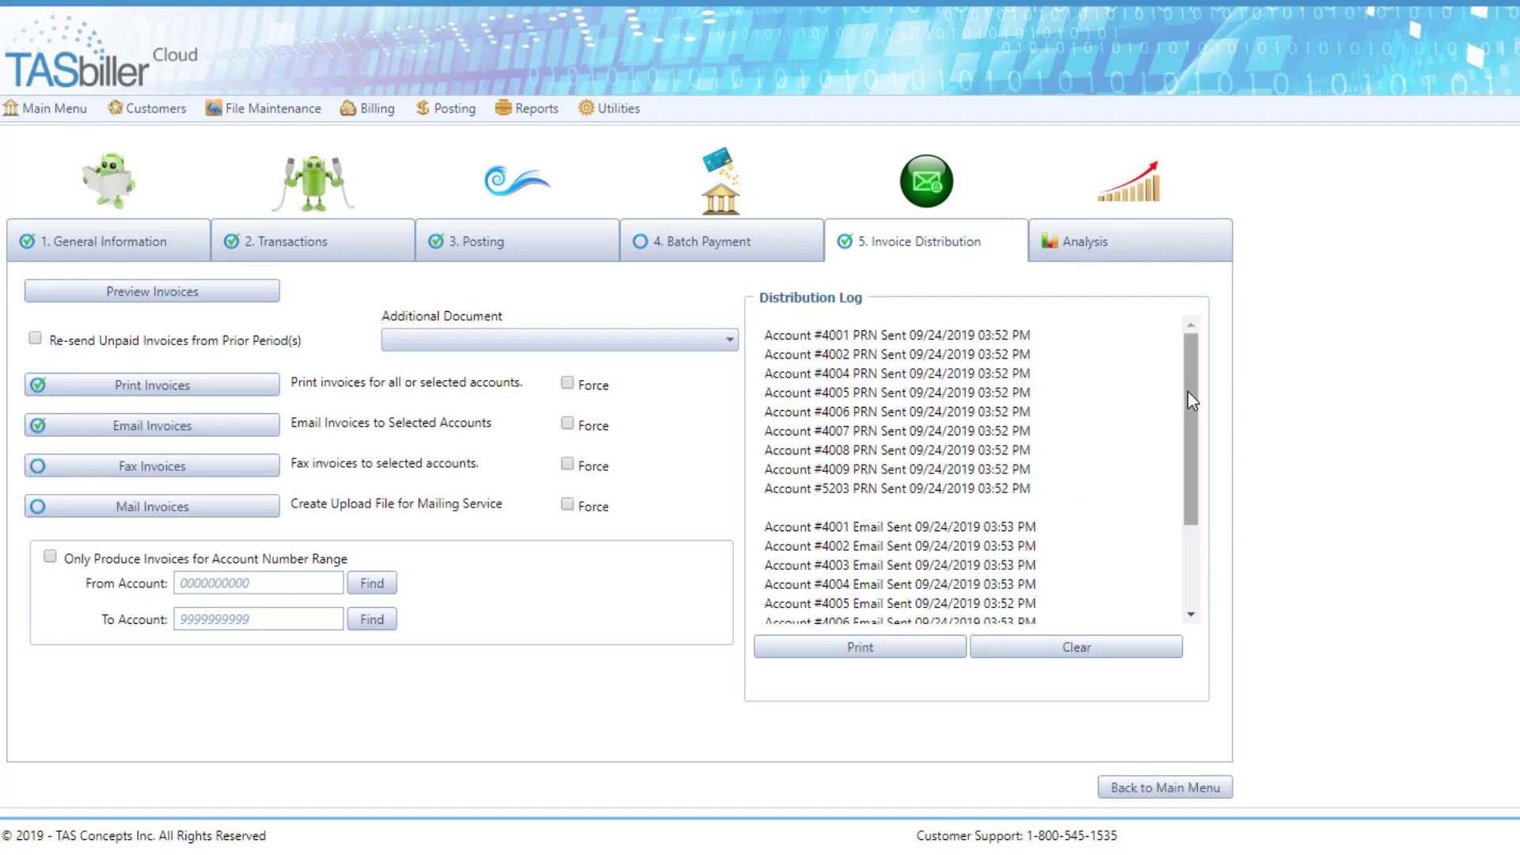
drag(1188, 391, 1190, 495)
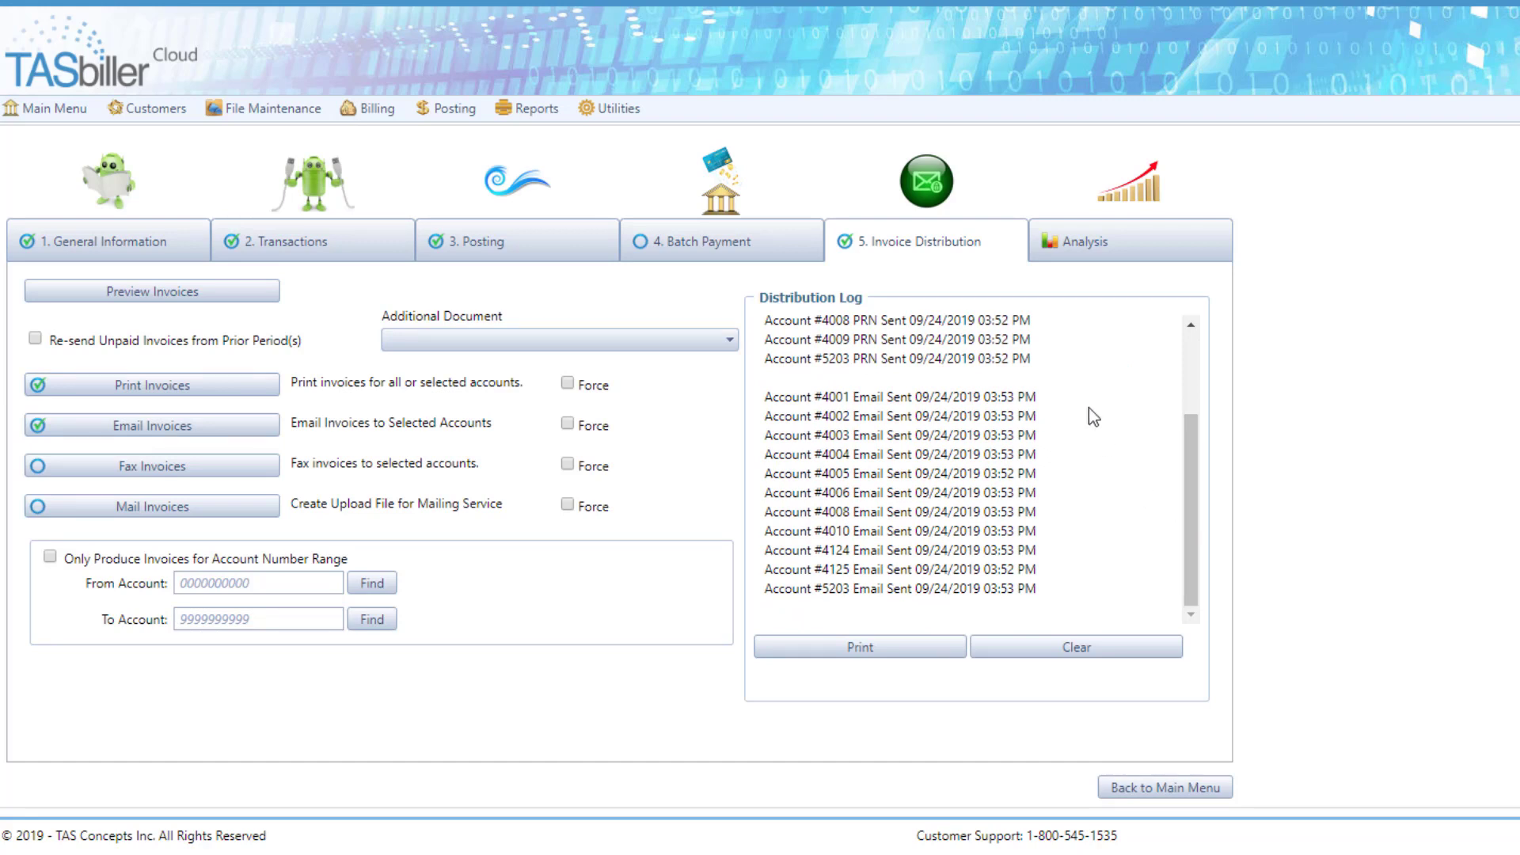